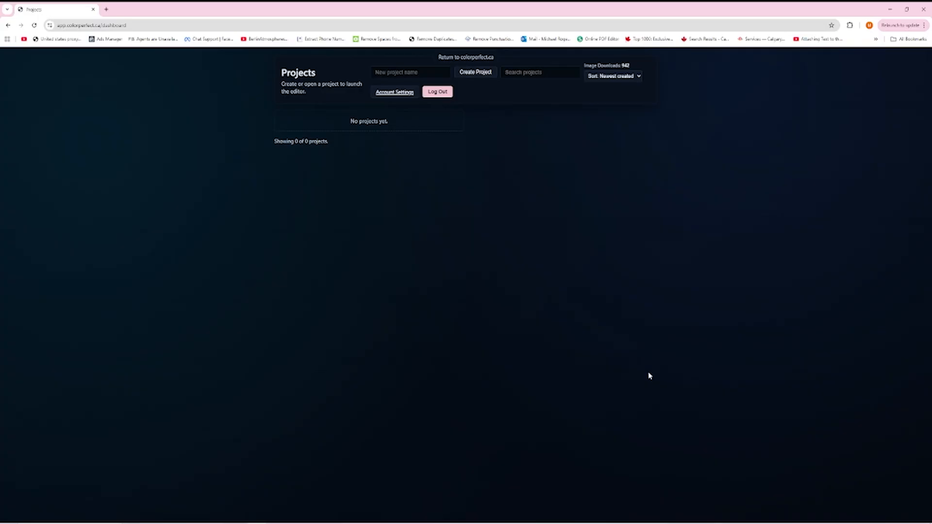
Step: Create a new project and load the images folder from Color Perfect Test Images as its ambient photos
click(477, 72)
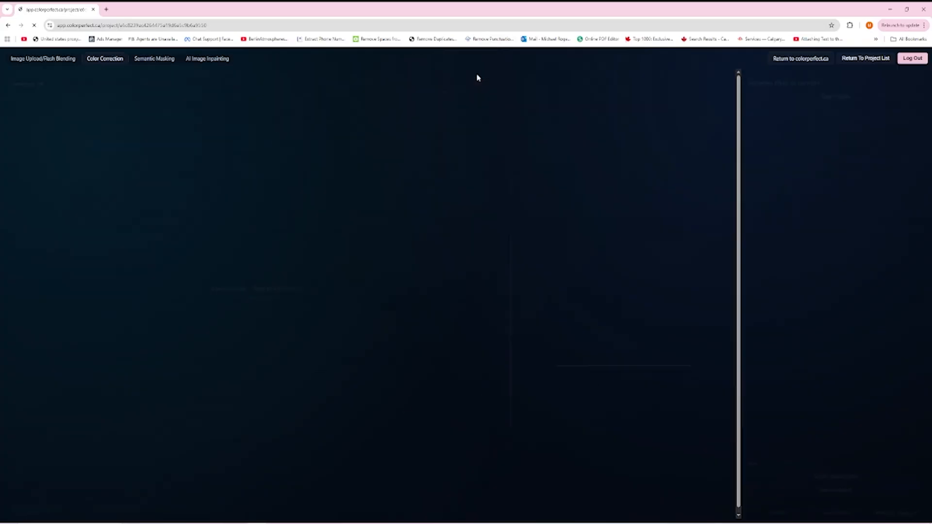
click(683, 510)
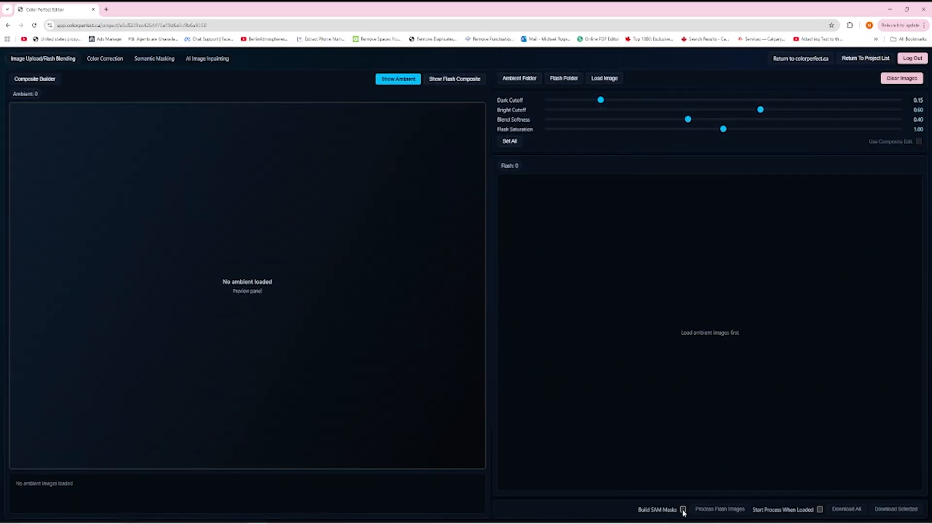
click(132, 523)
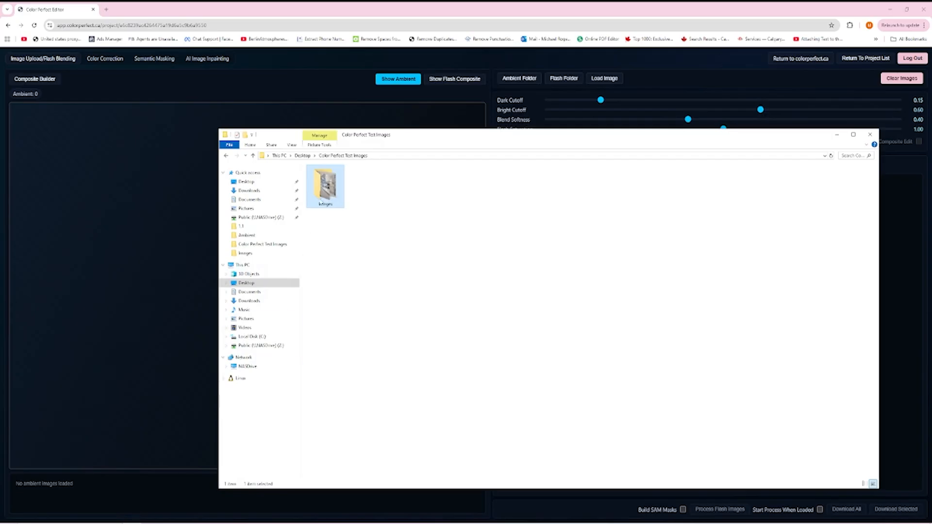
double_click(325, 185)
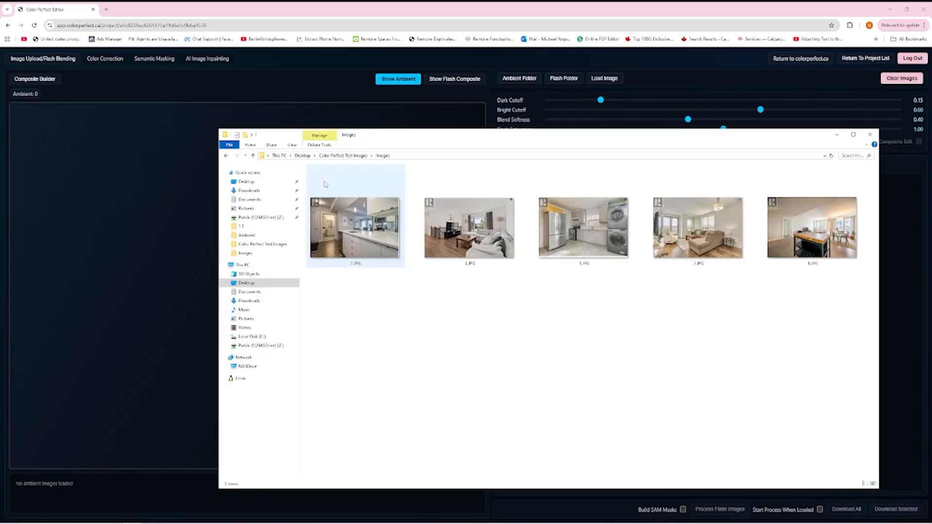
click(349, 156)
drag(327, 186, 175, 285)
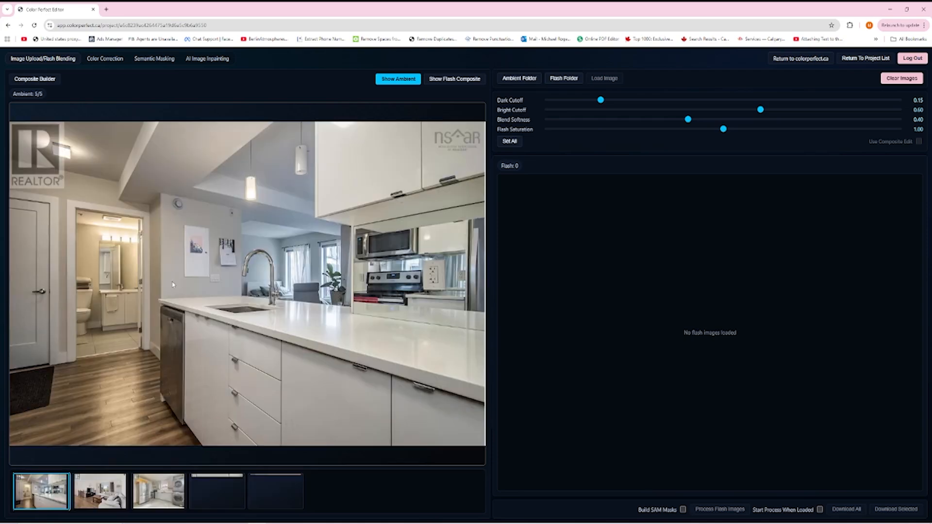
Step: In Color Correction, mask the kitchen photo's walls, ceiling, door, cabinets and countertop with the White swatch at threshold 4
click(98, 62)
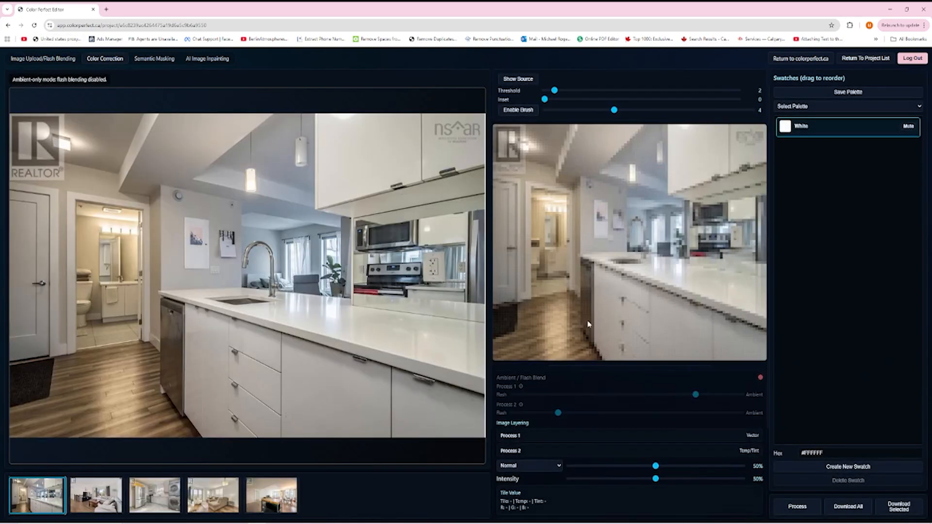
mouse_move(642, 275)
mouse_down()
mouse_move(735, 290)
mouse_move(767, 319)
mouse_move(689, 293)
mouse_move(748, 313)
mouse_move(687, 283)
mouse_move(732, 283)
mouse_move(656, 279)
mouse_move(726, 309)
mouse_move(720, 344)
mouse_move(627, 323)
mouse_move(610, 279)
mouse_move(669, 276)
mouse_move(600, 263)
mouse_up()
mouse_move(506, 271)
mouse_down()
mouse_move(501, 240)
mouse_move(514, 233)
mouse_move(495, 289)
mouse_move(499, 262)
mouse_up()
mouse_move(547, 172)
mouse_down()
mouse_move(602, 130)
mouse_move(590, 162)
mouse_move(563, 171)
mouse_move(588, 195)
mouse_move(610, 192)
mouse_up()
drag(585, 259, 586, 253)
mouse_move(652, 182)
mouse_down()
mouse_move(641, 145)
mouse_move(636, 193)
mouse_move(617, 158)
mouse_move(609, 175)
mouse_move(588, 167)
mouse_up()
drag(697, 160, 747, 152)
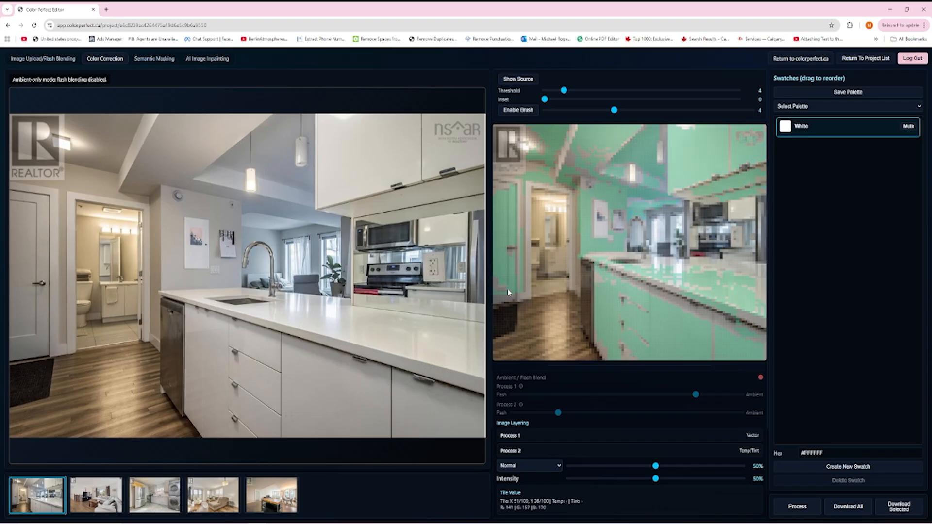
click(537, 227)
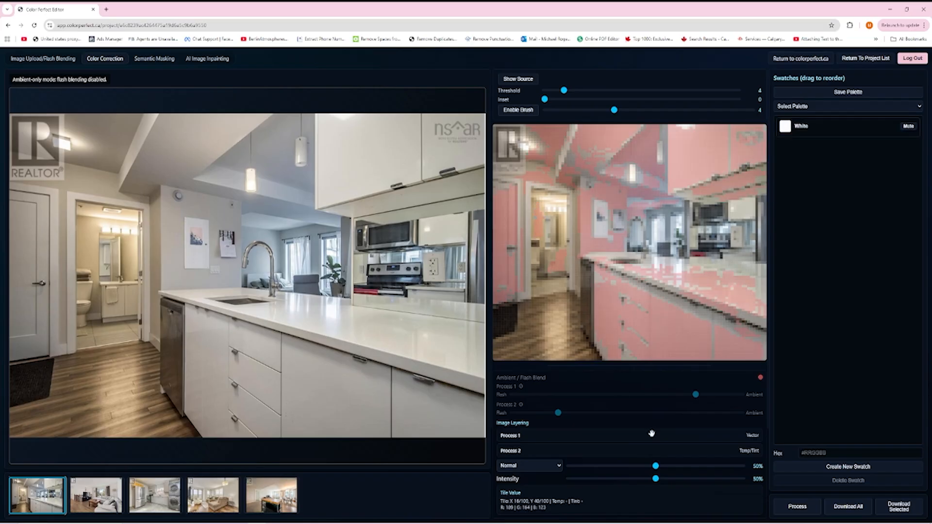
Step: Process the kitchen photo's color correction and compare the result with the source image
click(793, 508)
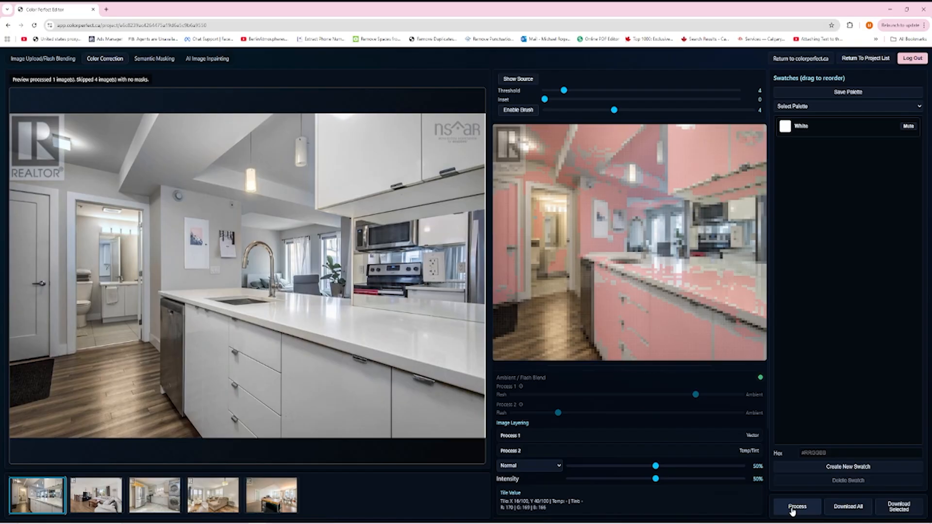
click(523, 83)
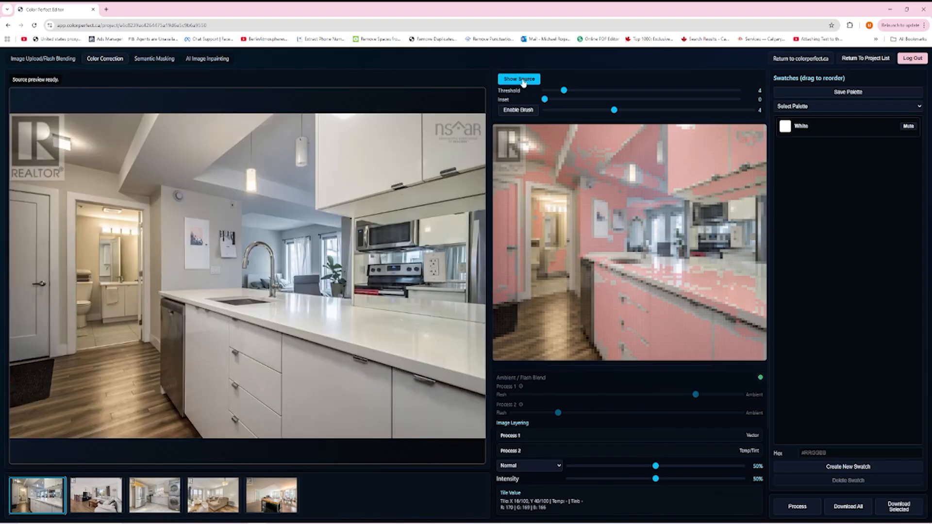
click(523, 84)
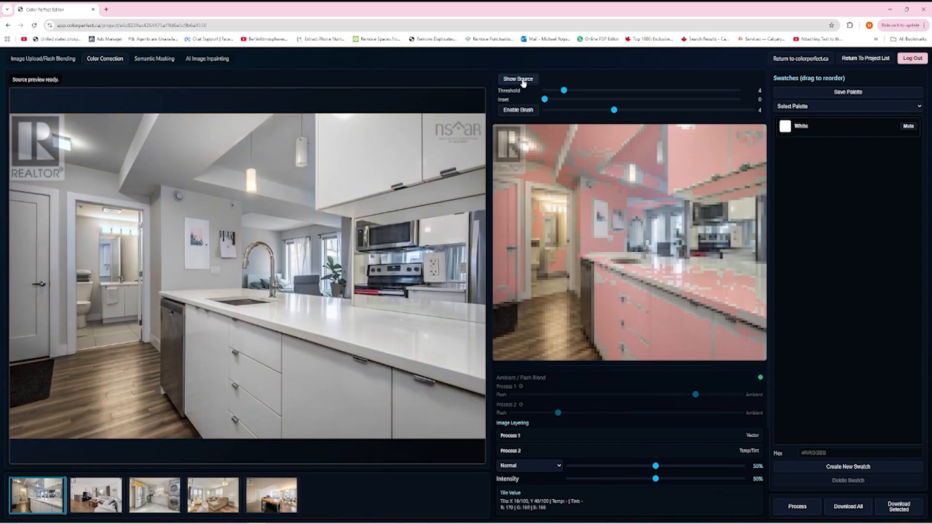
click(523, 83)
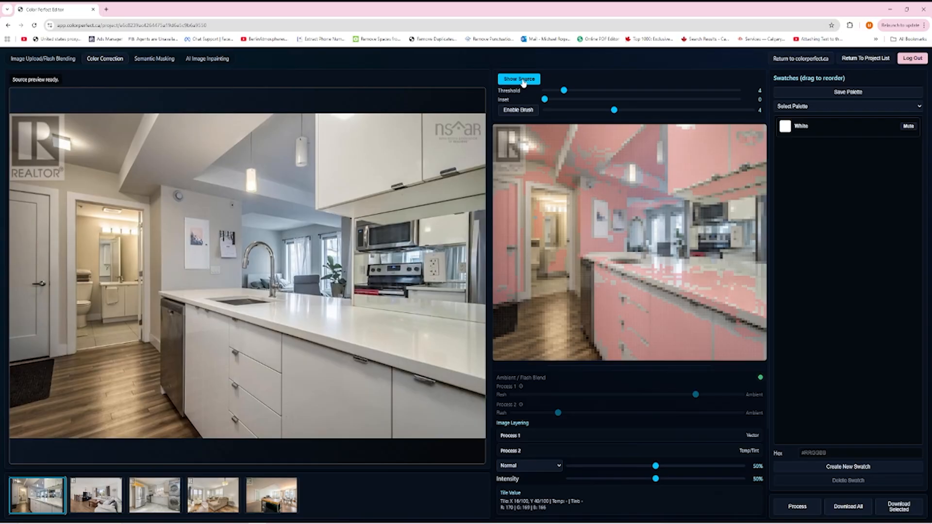
click(524, 83)
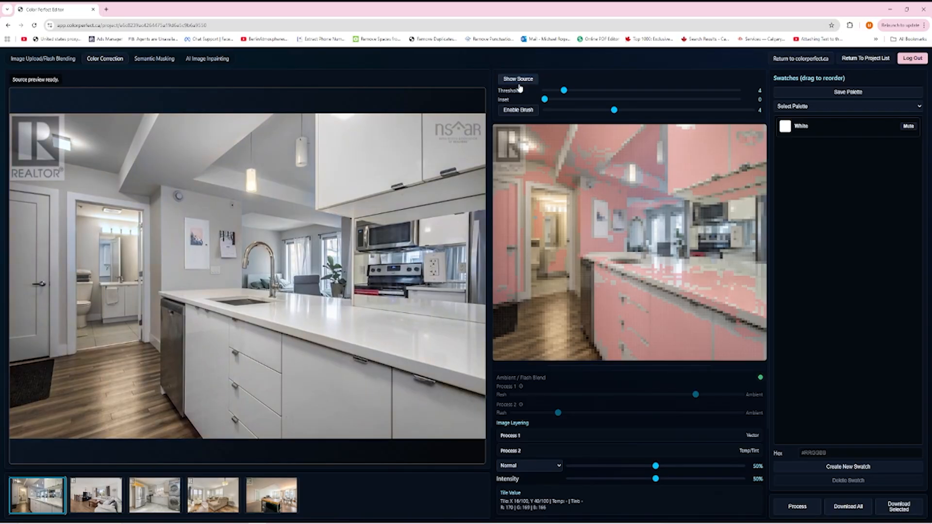
Step: In AI Image Inpainting, paint a mask around the calendar on the kitchen wall and add the task "remove the calendar"
click(211, 59)
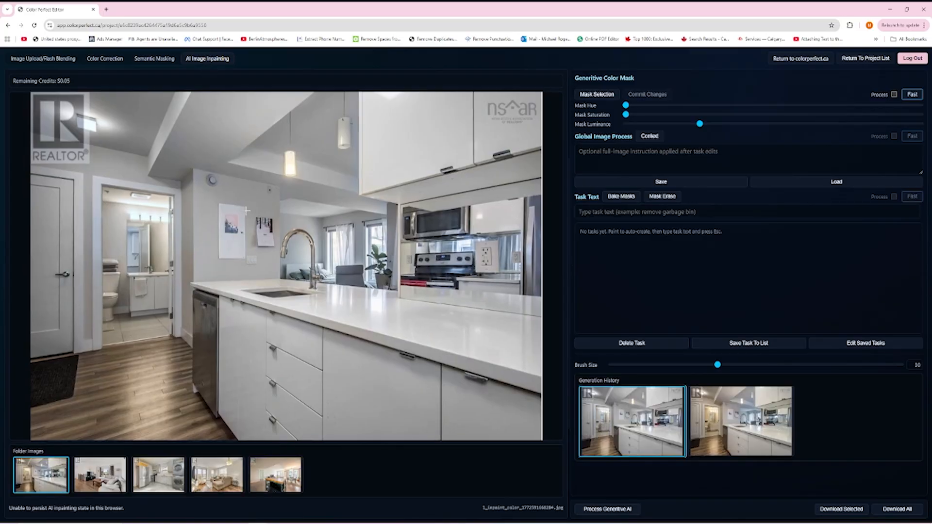
mouse_move(246, 210)
mouse_down()
mouse_move(248, 252)
mouse_move(271, 255)
mouse_move(285, 250)
mouse_move(290, 217)
mouse_move(246, 212)
mouse_up()
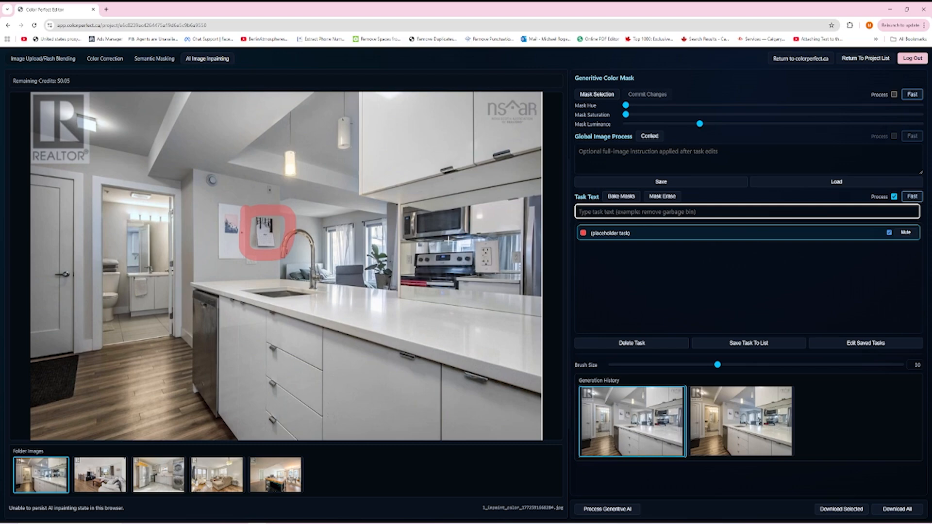
text(remove the calend)
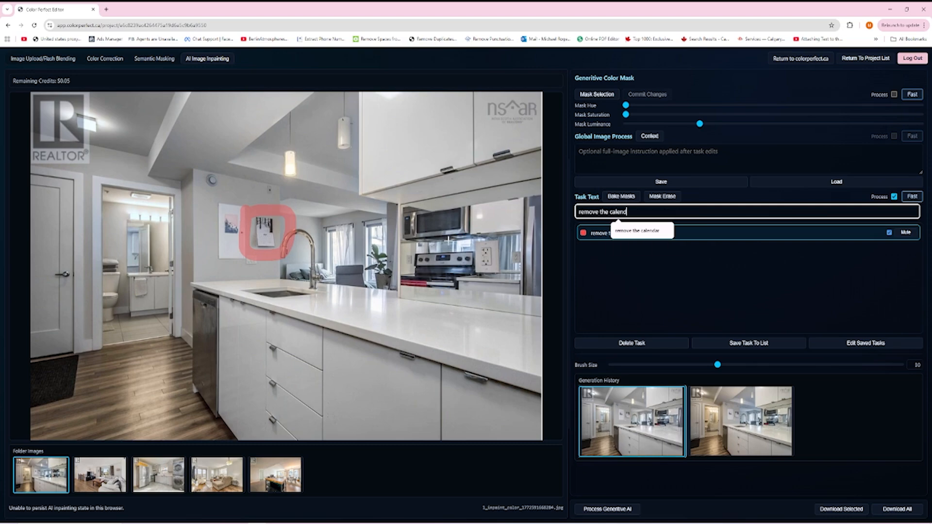
text(ar)
key(Return)
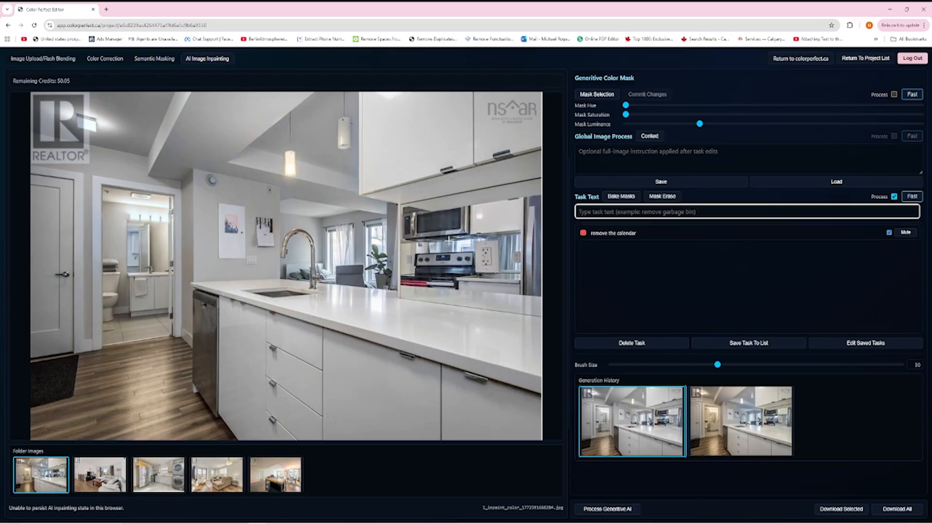
Step: Outline both pendant lights with the task "turn on both lights" and process the kitchen photo with generative AI
mouse_move(233, 91)
mouse_down()
mouse_move(233, 169)
mouse_move(320, 183)
mouse_move(375, 178)
mouse_move(393, 91)
mouse_up()
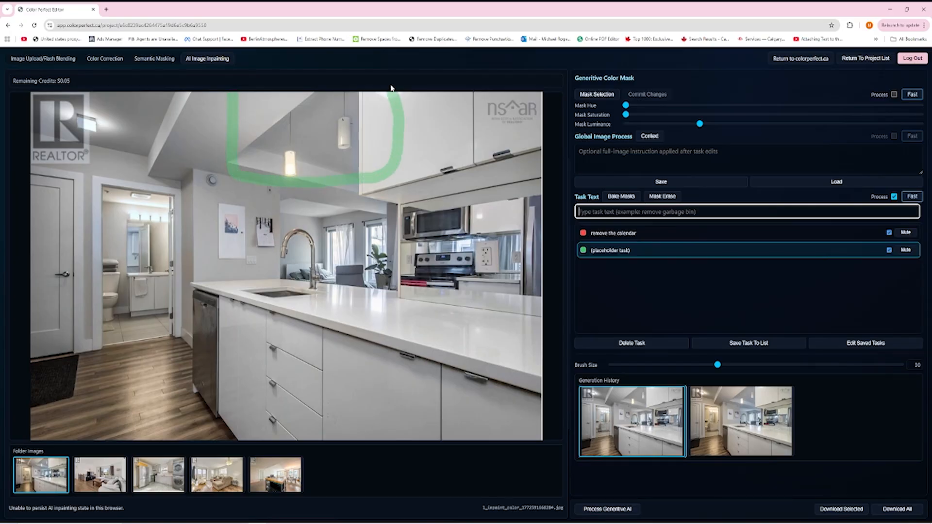
text(turn on bo)
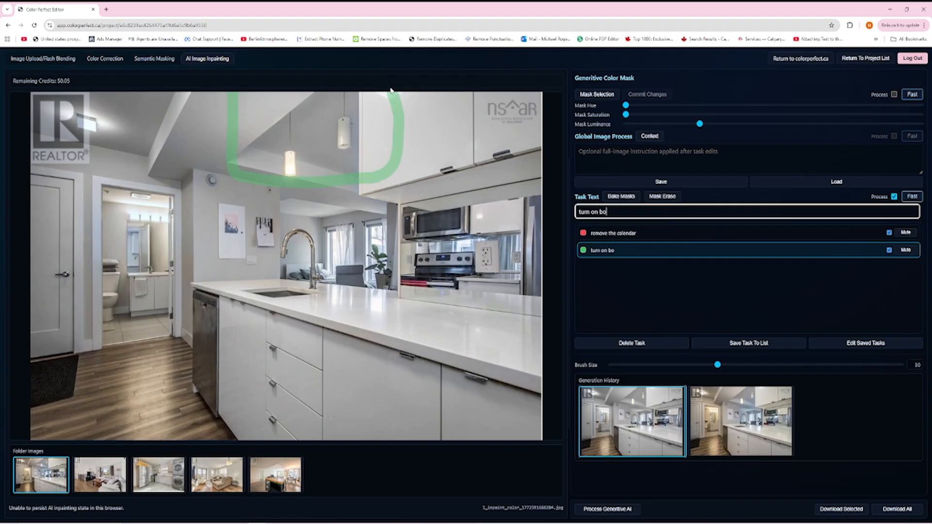
text(th lights)
key(Return)
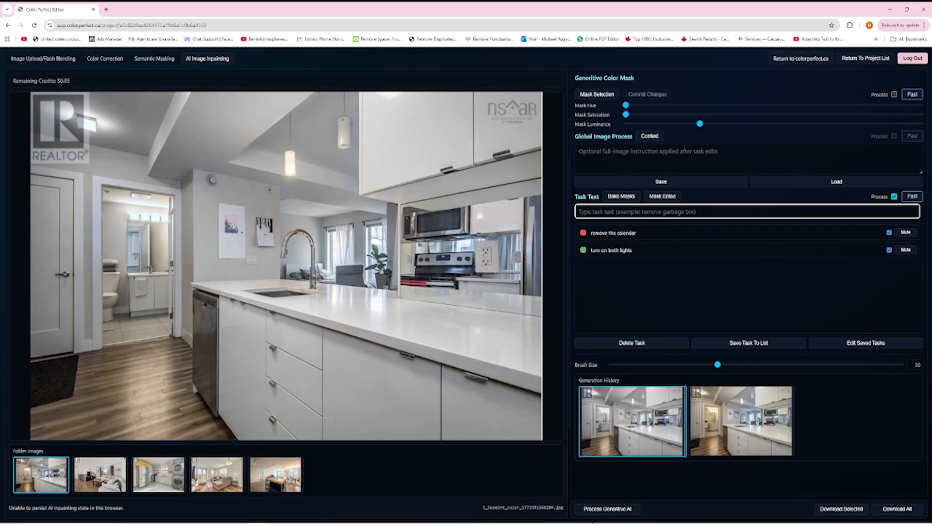
click(602, 510)
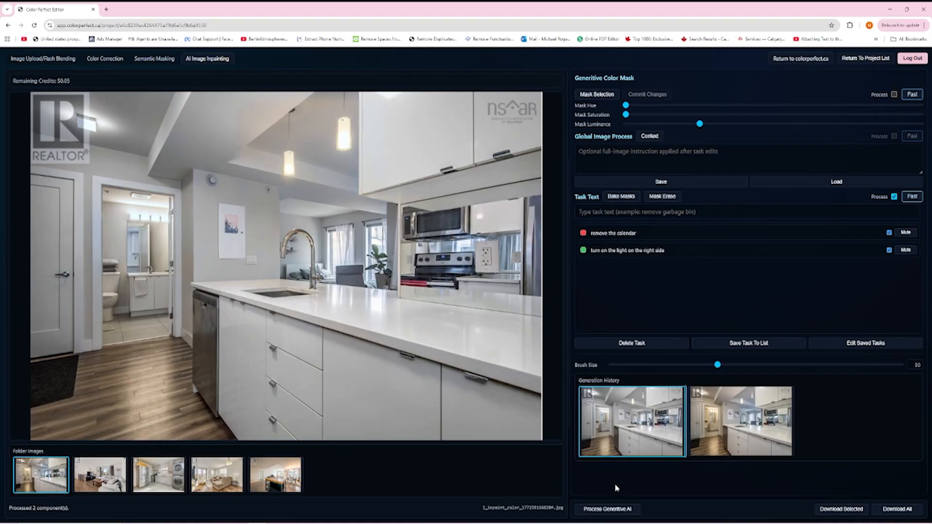
Step: Use Mask Erase to remove the ceiling area around the pendant lights from the task "turn on the light on the right side"
click(626, 253)
click(662, 196)
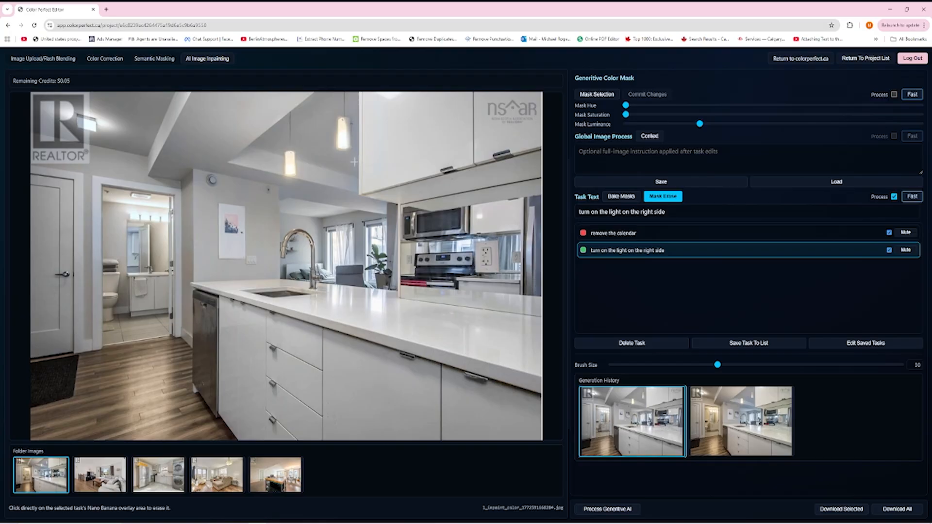
click(323, 110)
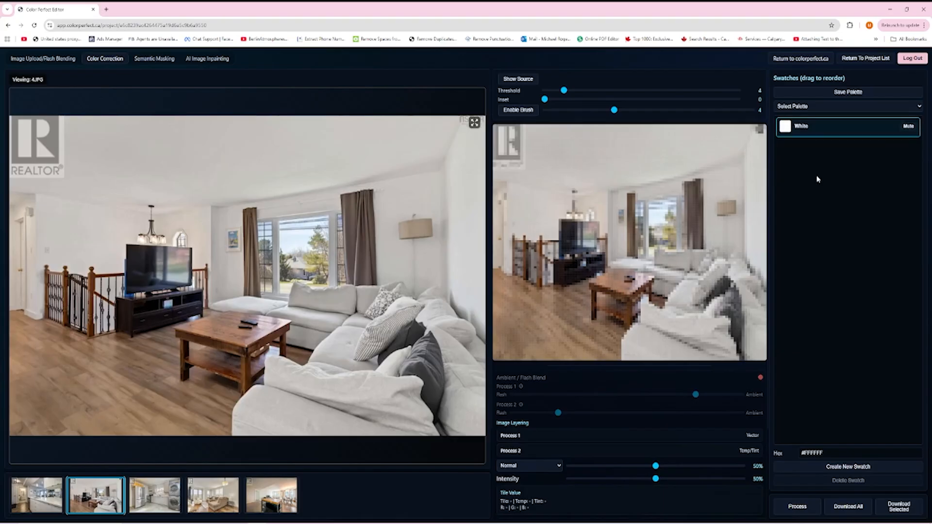
Step: Color-correct the walls and ceiling of living room photo 4.JPG with the White swatch and compare the result with the source
click(741, 233)
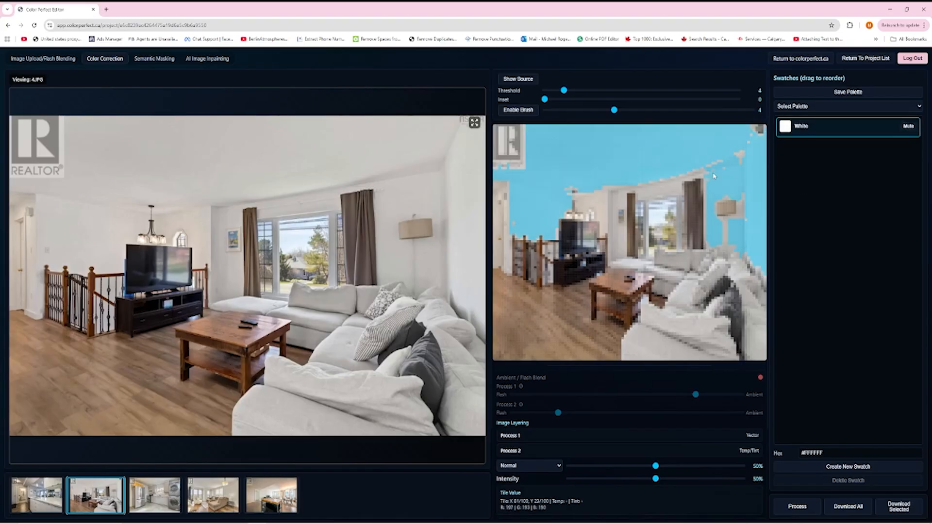
click(503, 215)
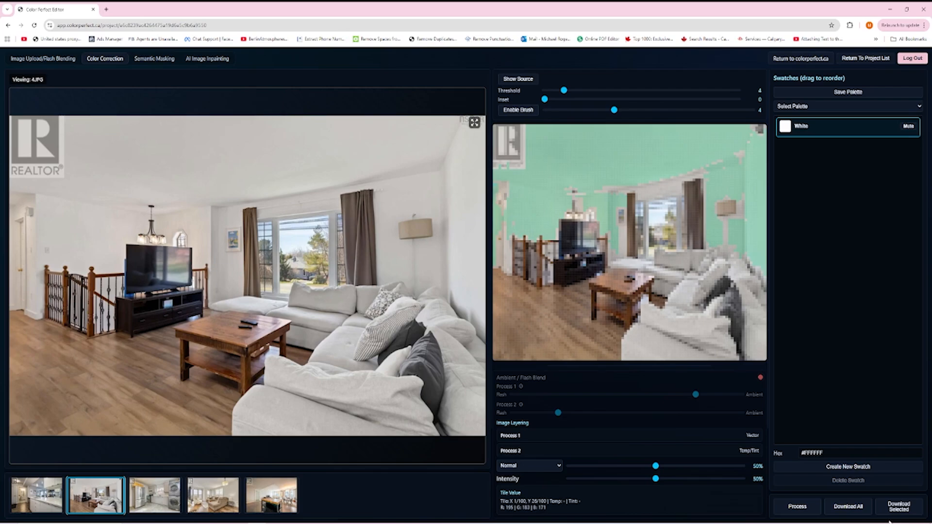
click(798, 506)
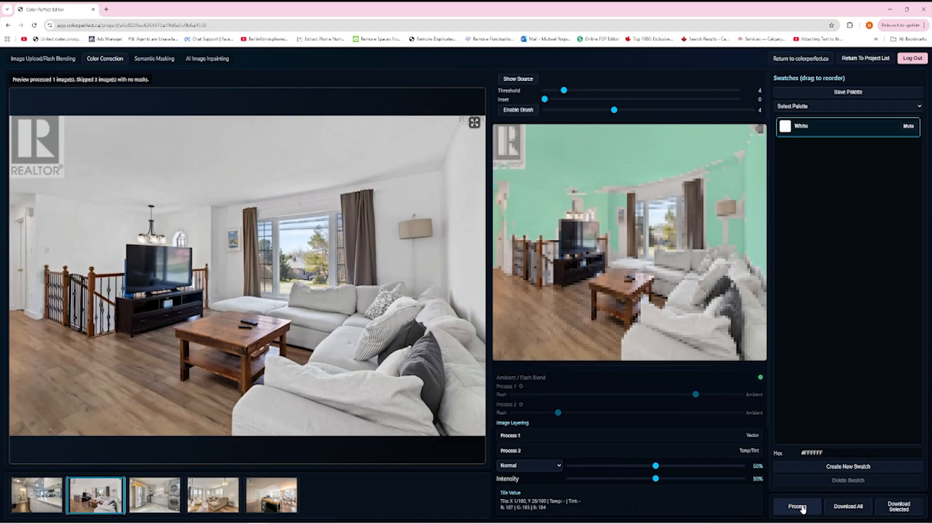
click(517, 80)
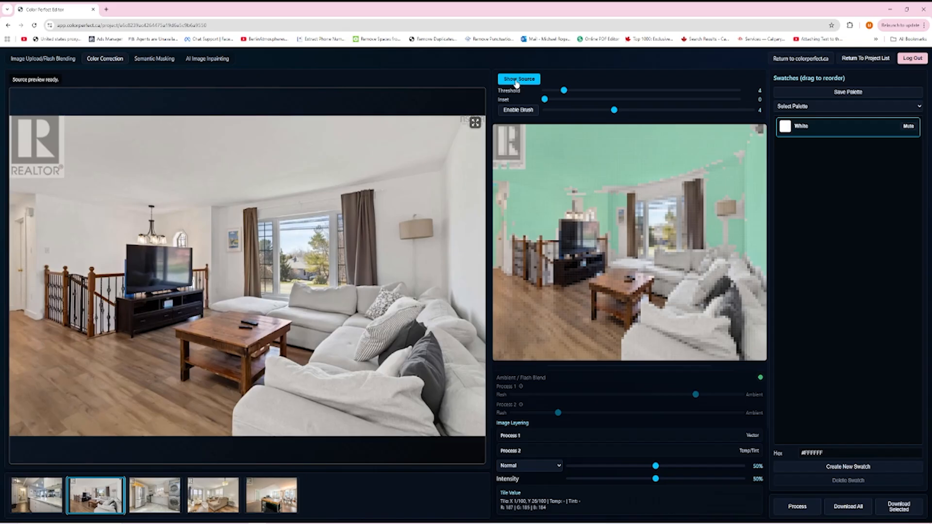
click(517, 81)
click(516, 82)
click(517, 82)
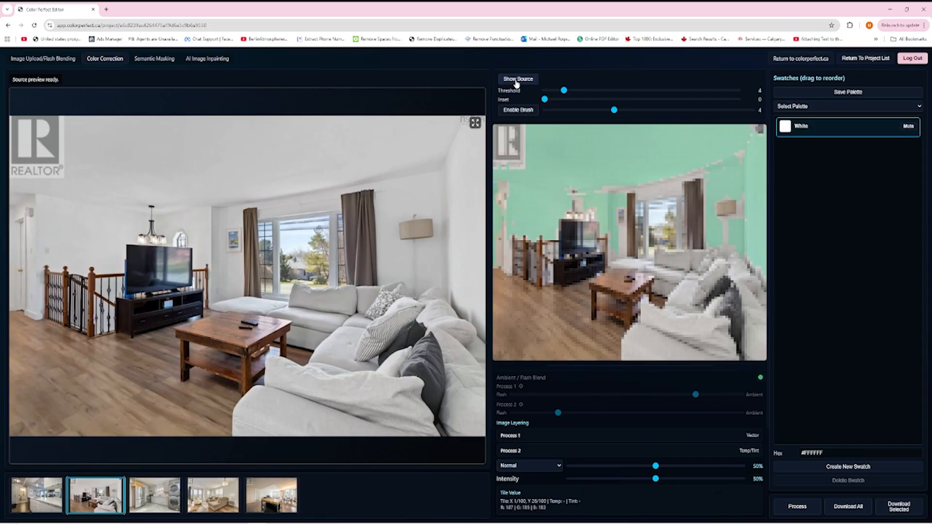
Step: In AI Image Inpainting, turn off Mask Erase and mask the remotes on the coffee table with the task "remove the remotes"
click(204, 60)
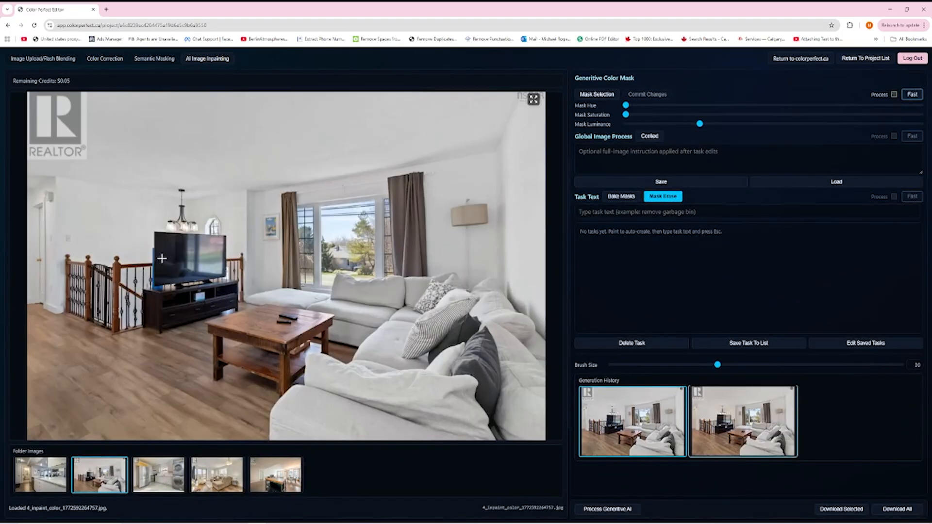
click(263, 308)
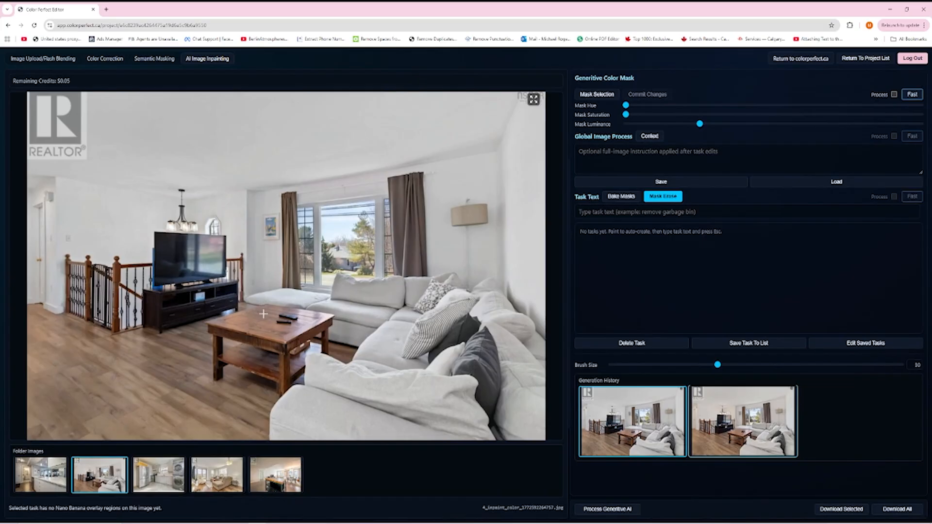
click(661, 199)
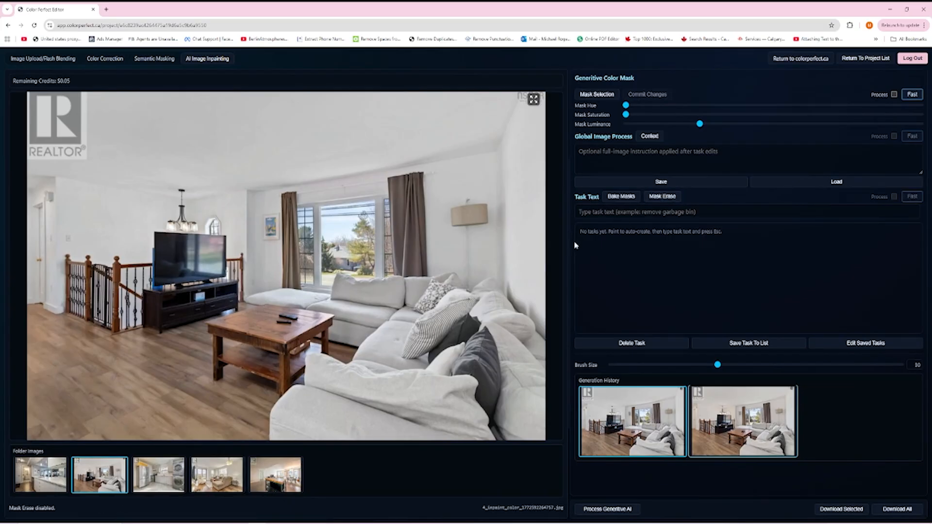
mouse_move(261, 298)
mouse_down()
mouse_move(258, 328)
mouse_move(314, 332)
mouse_move(315, 299)
mouse_move(257, 298)
mouse_up()
text(remove th)
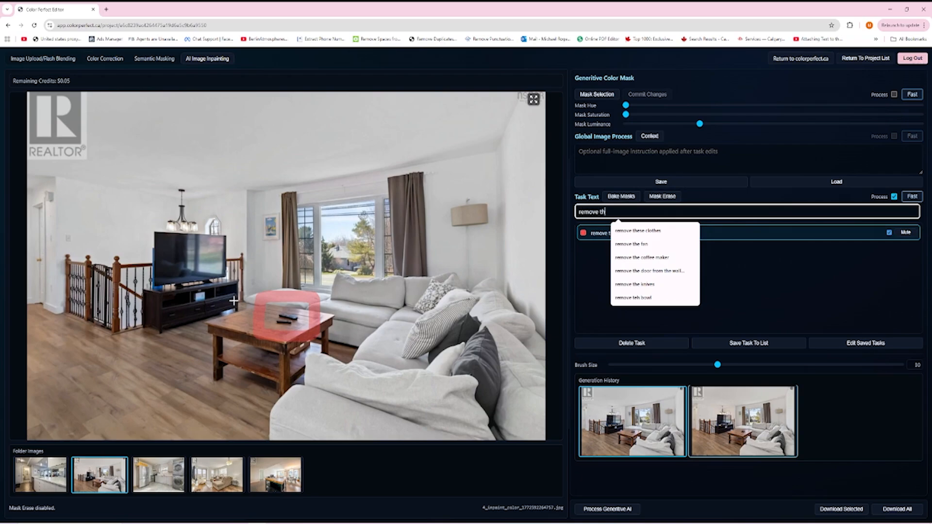
text(e remotes)
key(Return)
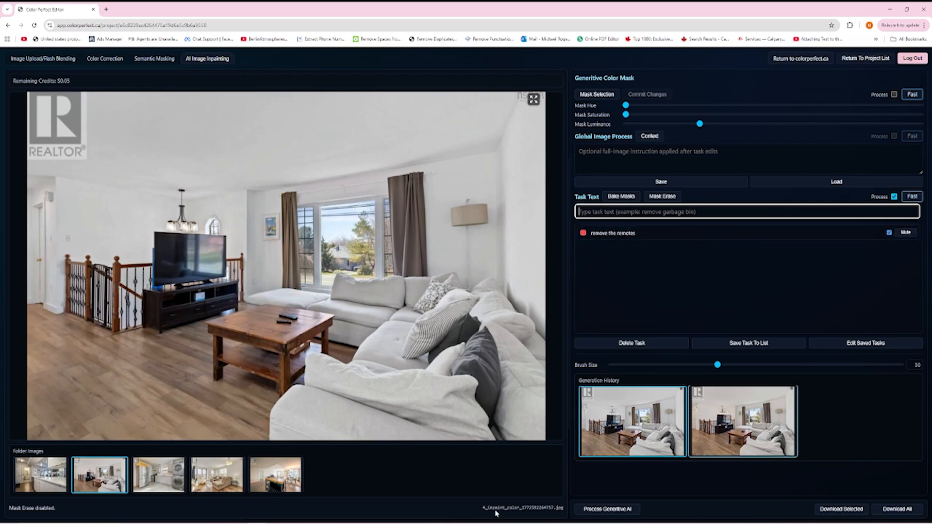
Step: Process the remote removal with generative AI and bake its mask into the living room photo
click(610, 510)
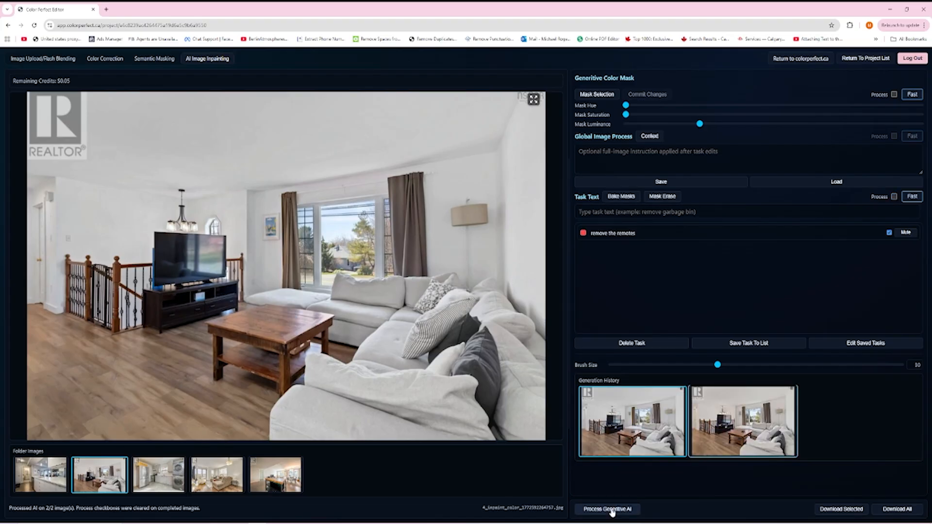
click(620, 196)
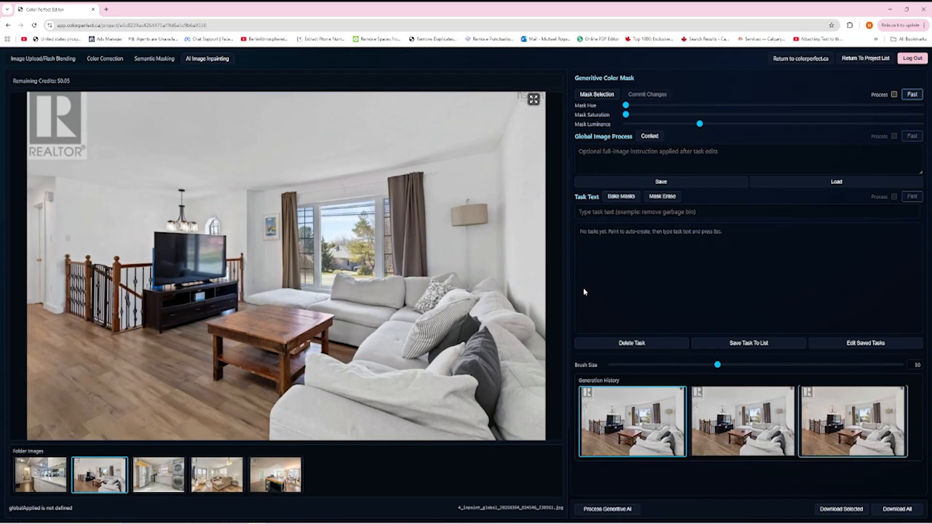
Step: Mask the coffee table top with the task "put a bowl of candy here" and process it with generative AI
mouse_move(254, 335)
mouse_down()
mouse_move(285, 344)
mouse_move(306, 329)
mouse_move(303, 300)
mouse_move(265, 291)
mouse_move(244, 303)
mouse_move(249, 333)
mouse_move(245, 302)
mouse_move(239, 326)
mouse_move(251, 339)
mouse_move(305, 306)
mouse_up()
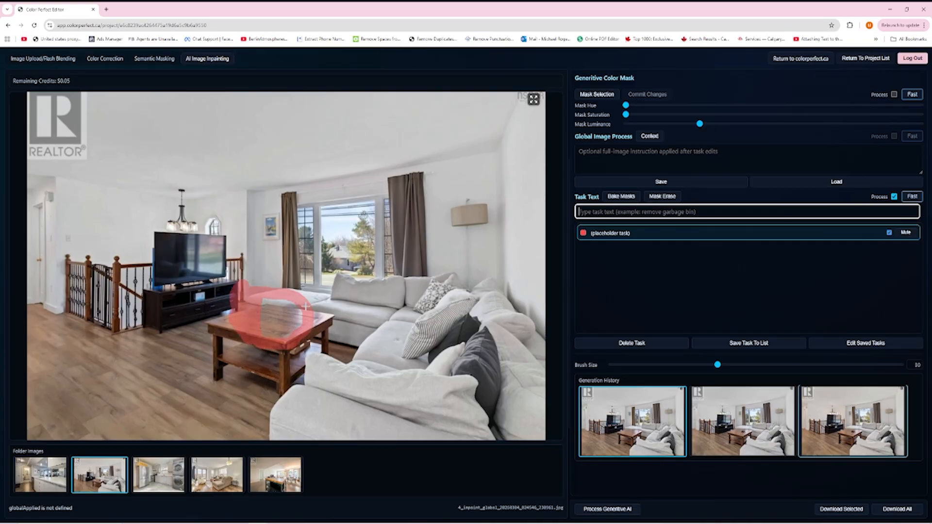
text(put a bowl of candy)
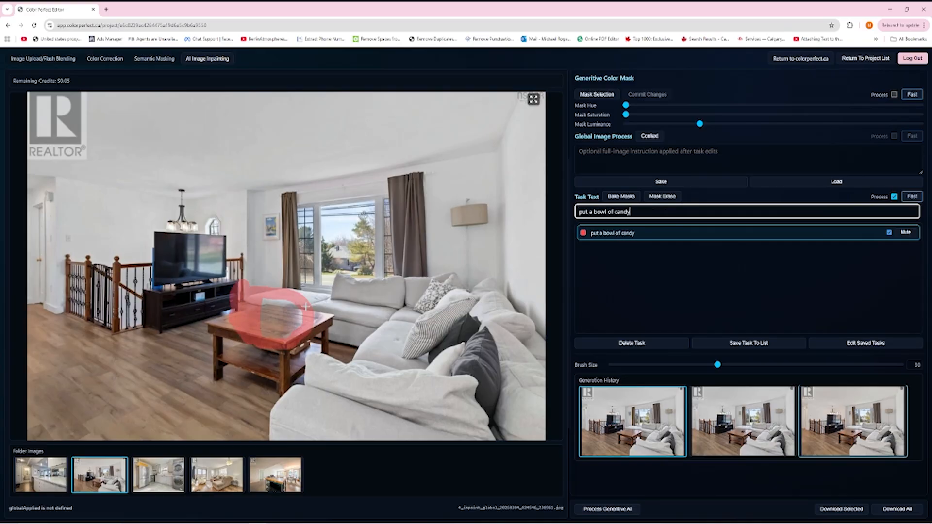
text( here)
key(Return)
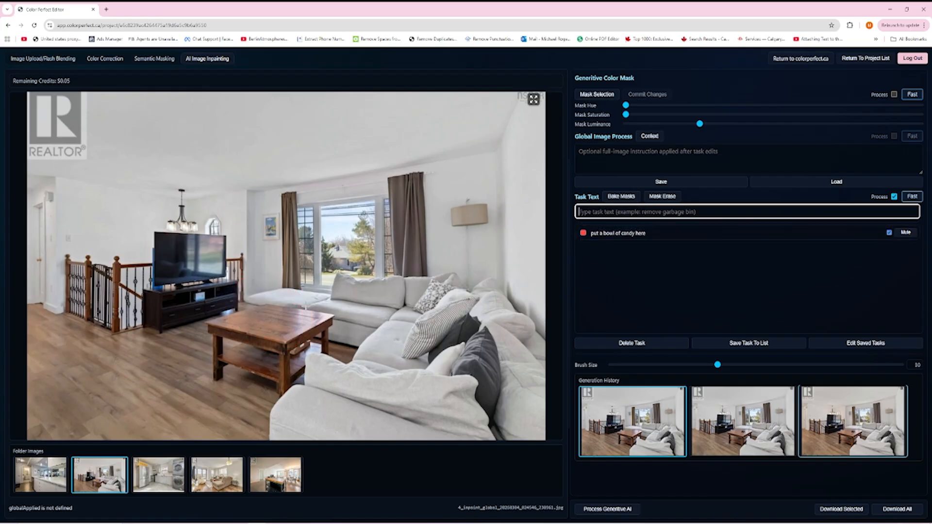
click(609, 509)
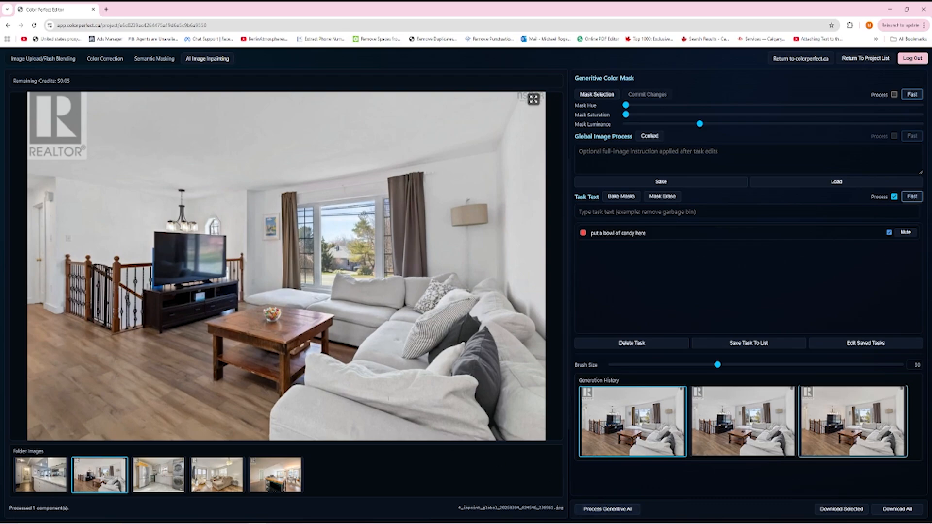
Step: Switch to Color Correction, open kitchen photo 5.JPG and mask its ceiling with the White swatch at threshold 4
click(106, 59)
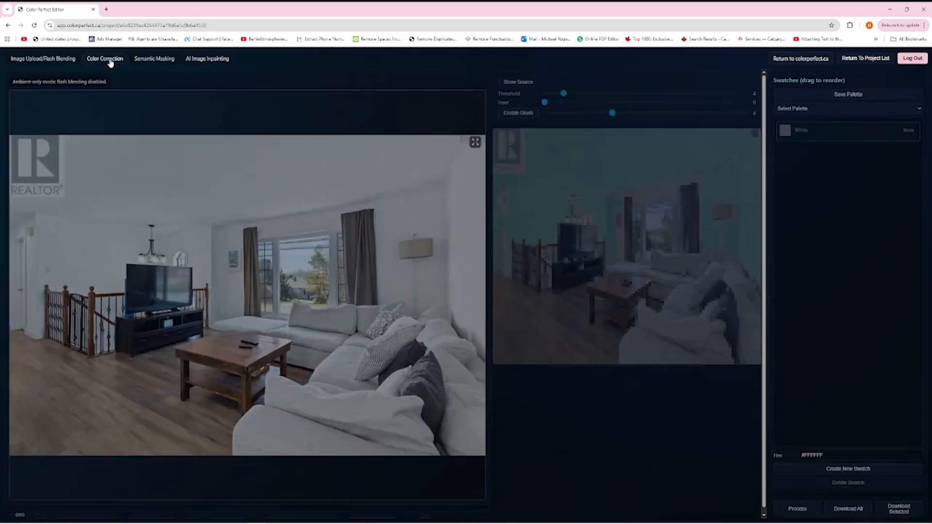
click(154, 495)
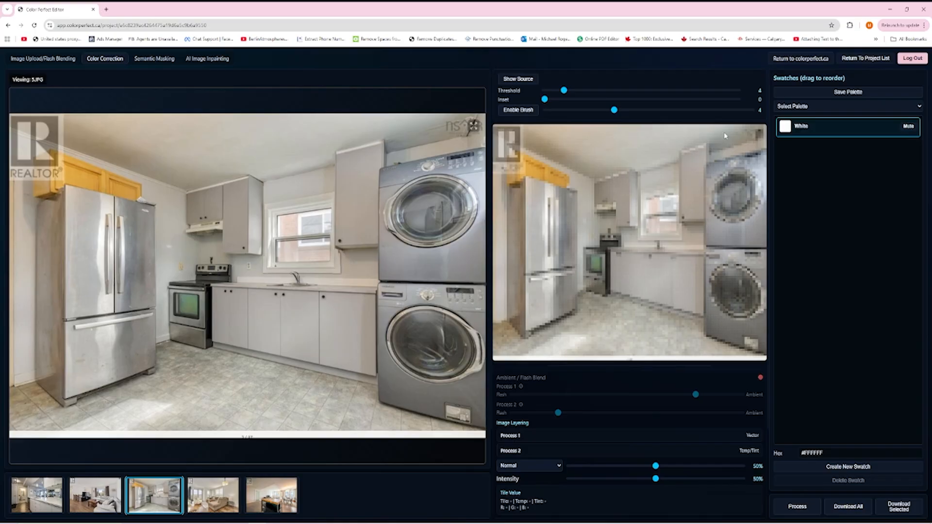
click(600, 143)
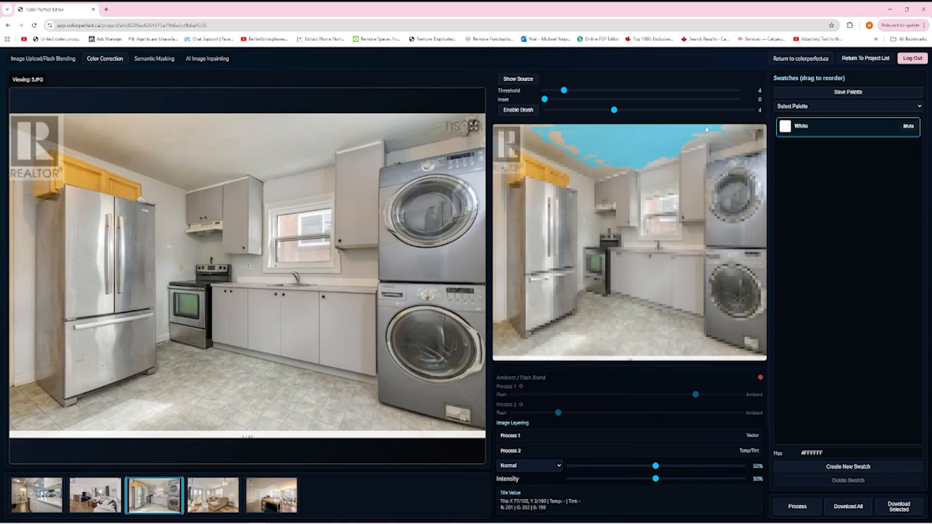
click(699, 132)
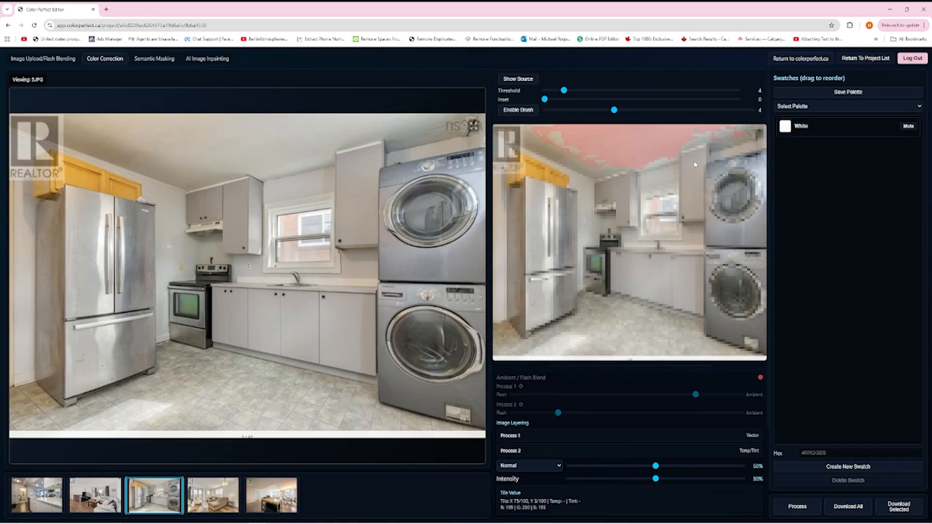
Step: Mask the grey kitchen cabinets with a second swatch, using threshold 2 for the upper ones and 4 for the lower ones
click(700, 177)
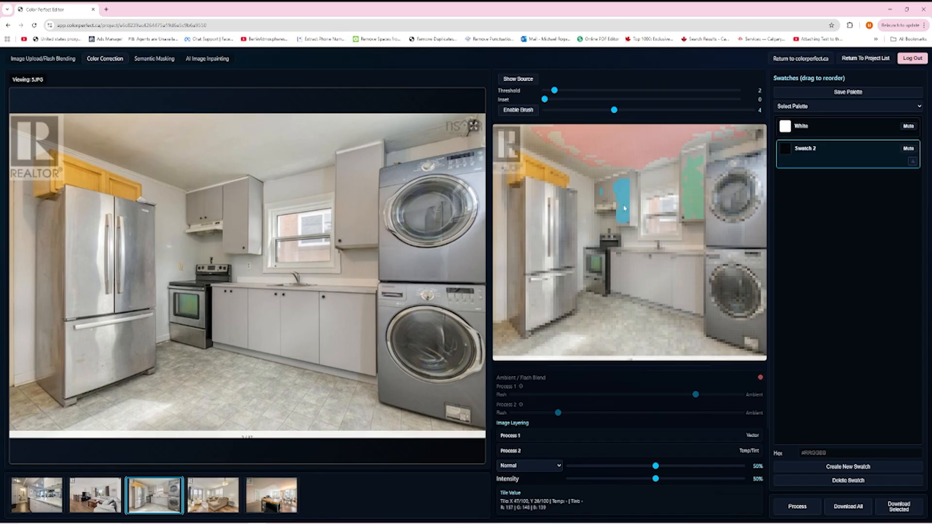
click(611, 194)
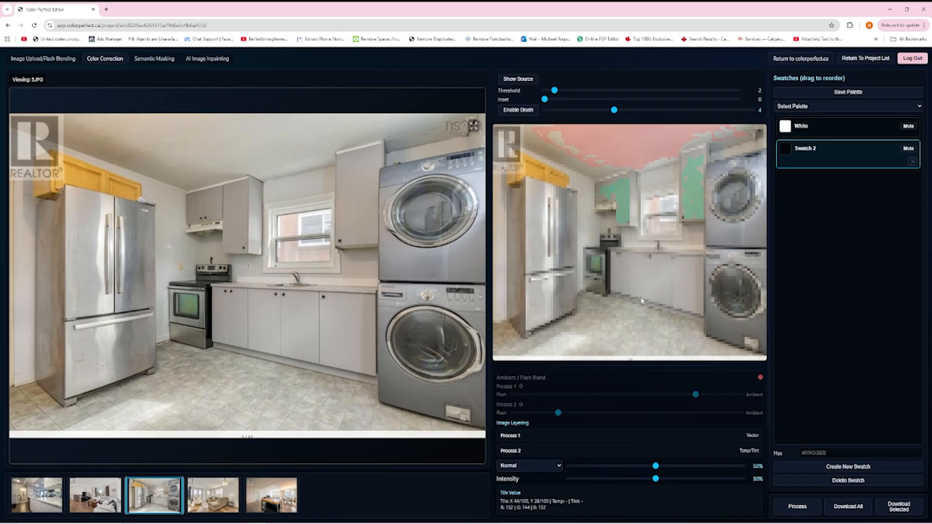
click(685, 286)
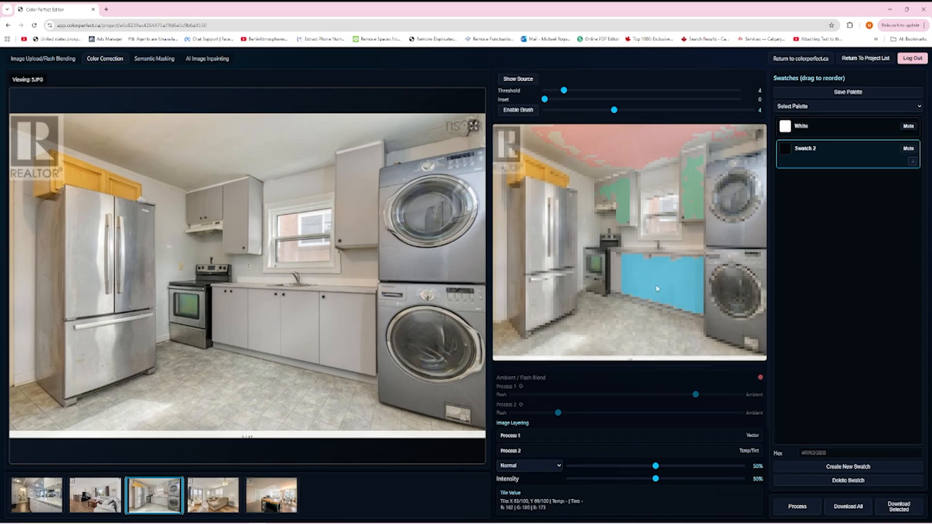
Step: Mask the kitchen walls around the window, stove and refrigerator with a third swatch, using thresholds 2 and 3
click(697, 238)
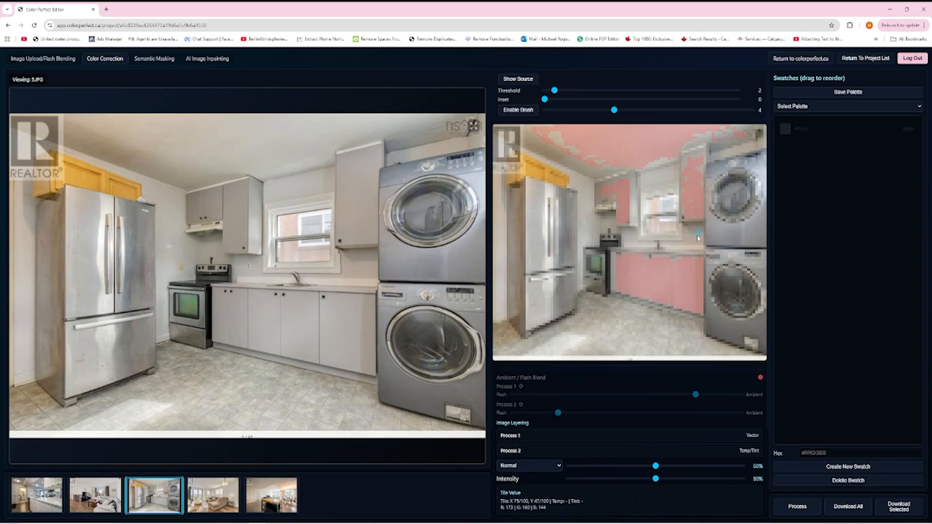
click(632, 241)
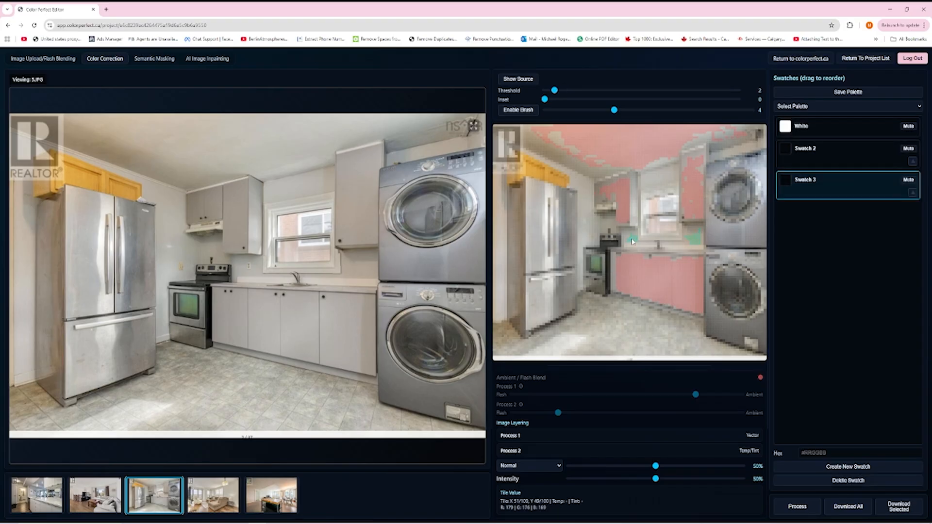
click(588, 213)
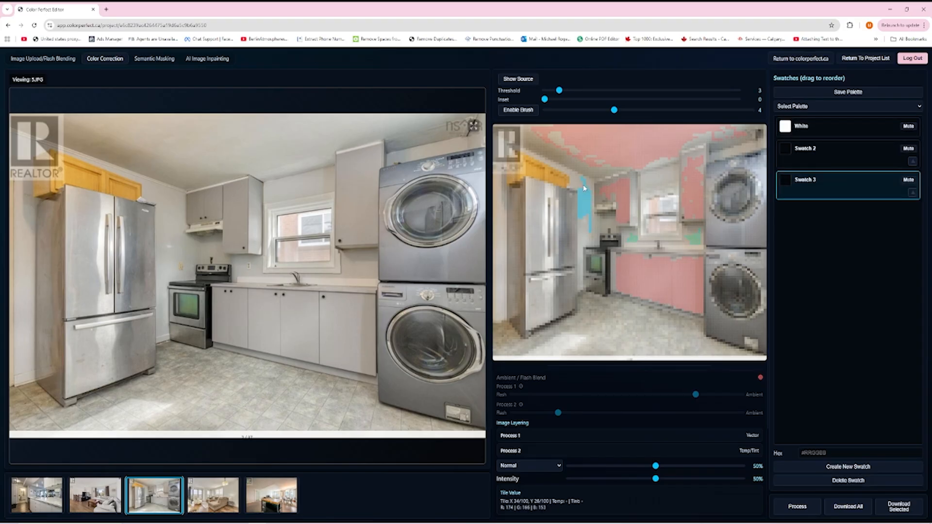
click(601, 225)
click(495, 218)
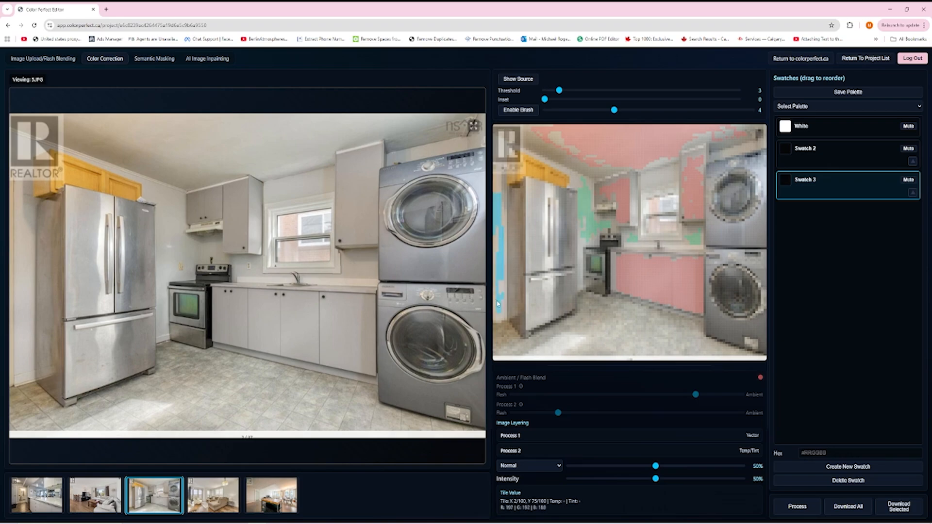
click(844, 467)
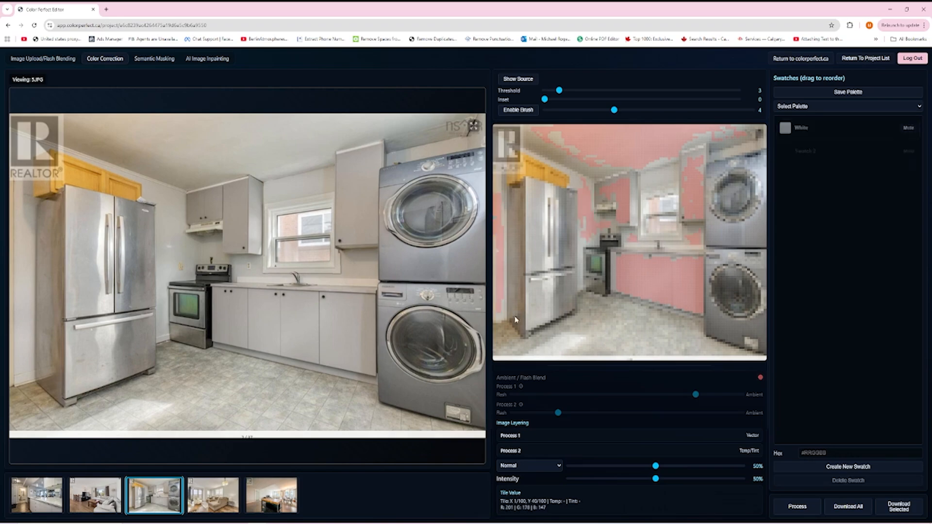
Step: Process the color correction of the kitchen photo and compare the result with the source
click(795, 509)
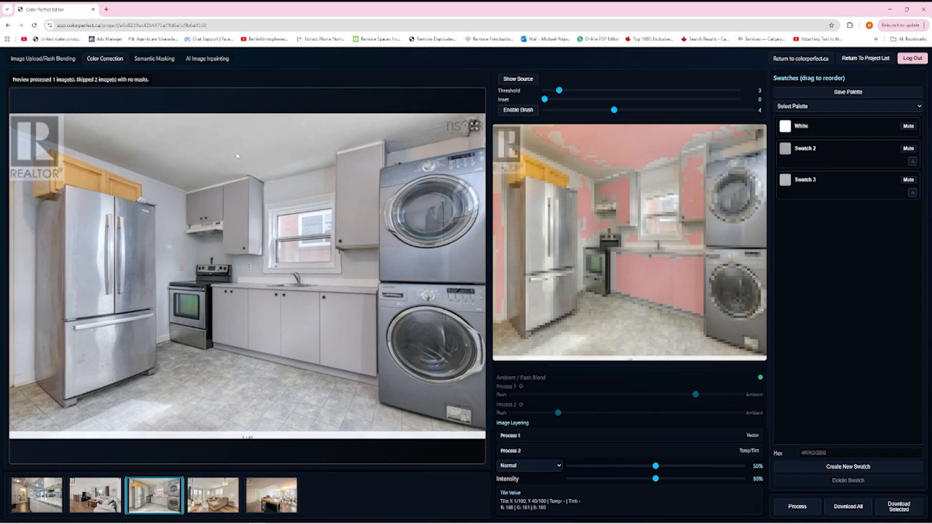
click(526, 81)
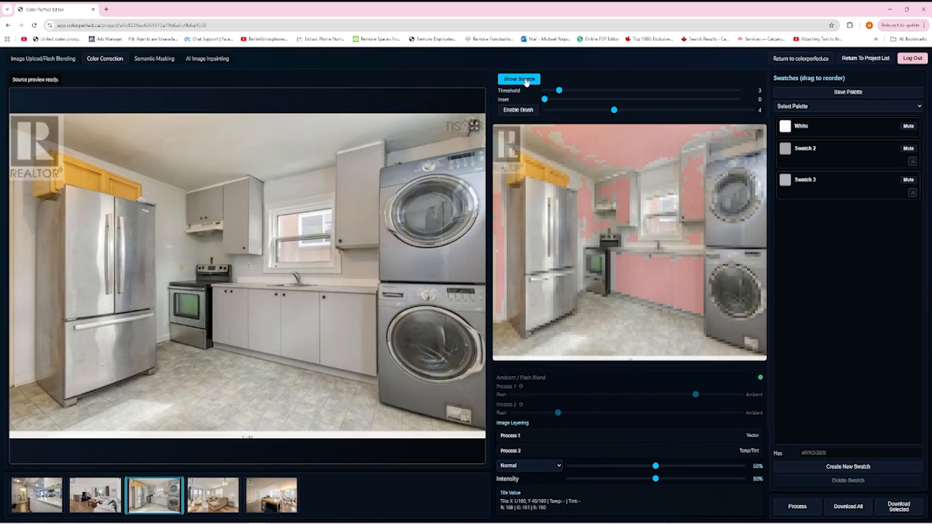
click(527, 81)
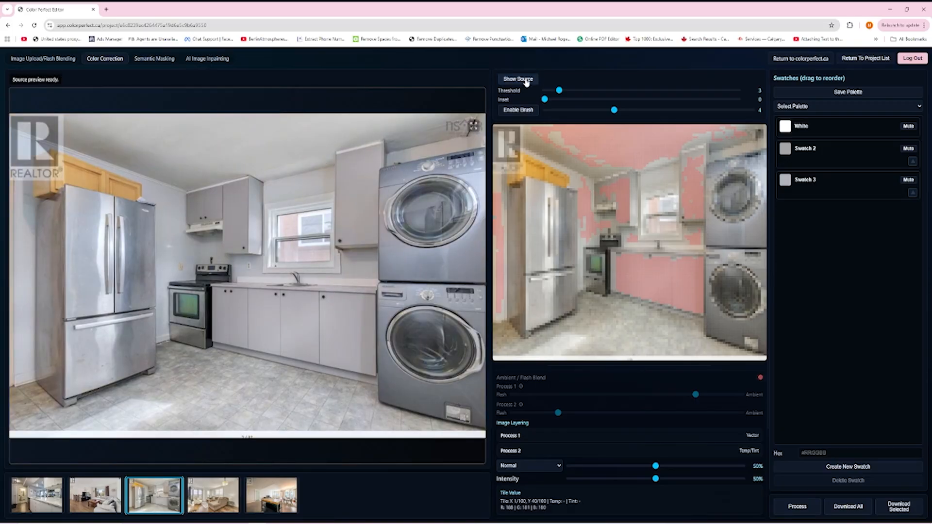
click(526, 81)
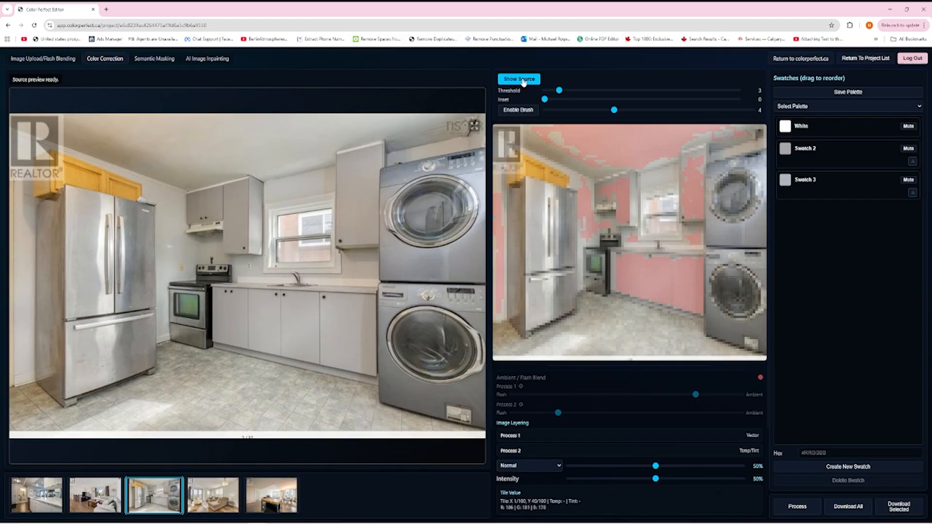
click(523, 80)
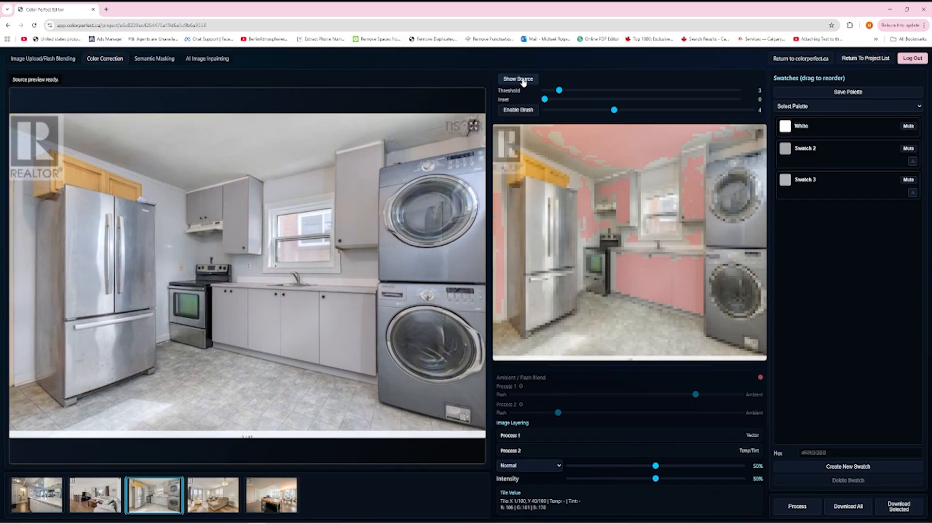
Step: In AI Image Inpainting, mask the paper on top of the refrigerator with the task "remove this paper" and process it with generative AI
click(204, 59)
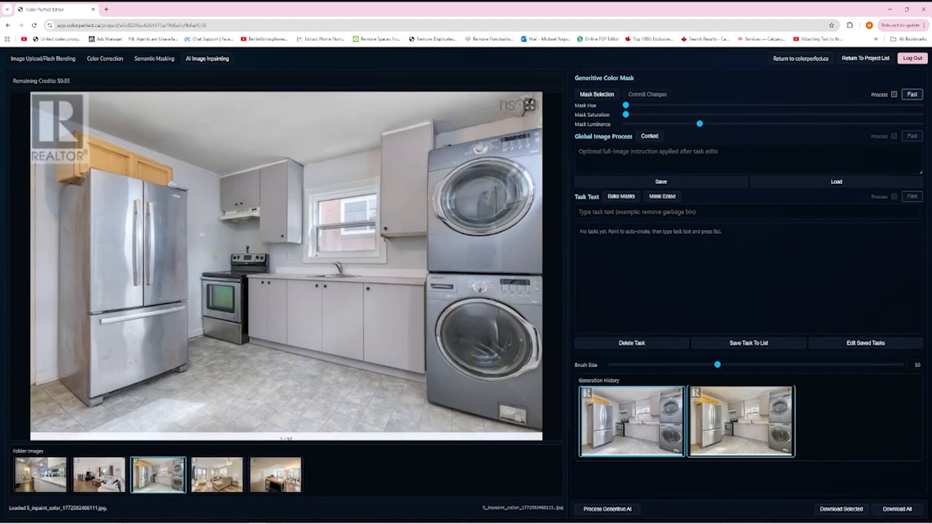
mouse_move(158, 171)
mouse_down()
mouse_move(182, 210)
mouse_move(208, 192)
mouse_move(192, 171)
mouse_move(153, 170)
mouse_up()
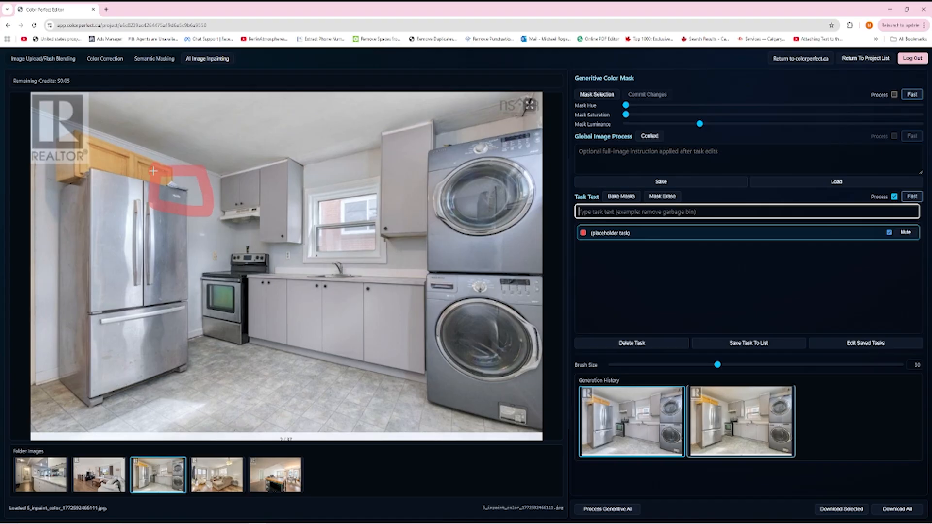
text(r)
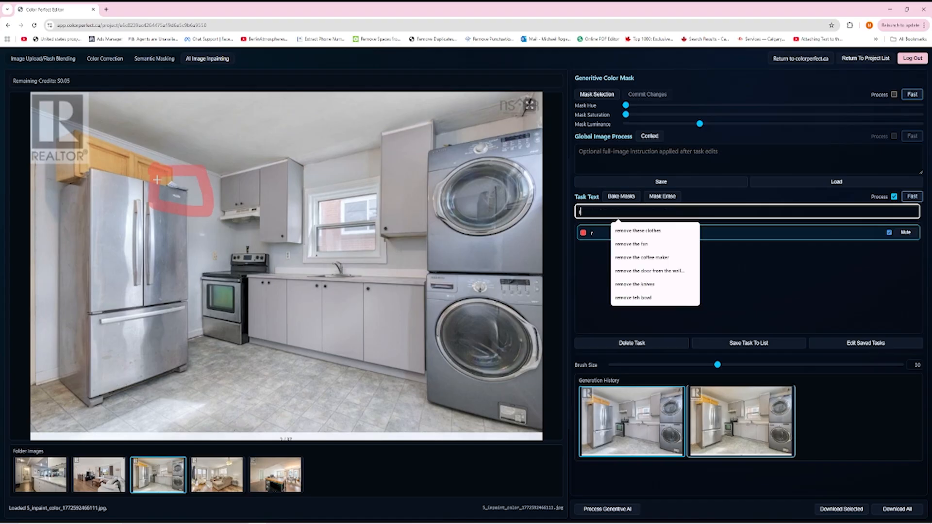
text(emove this paper)
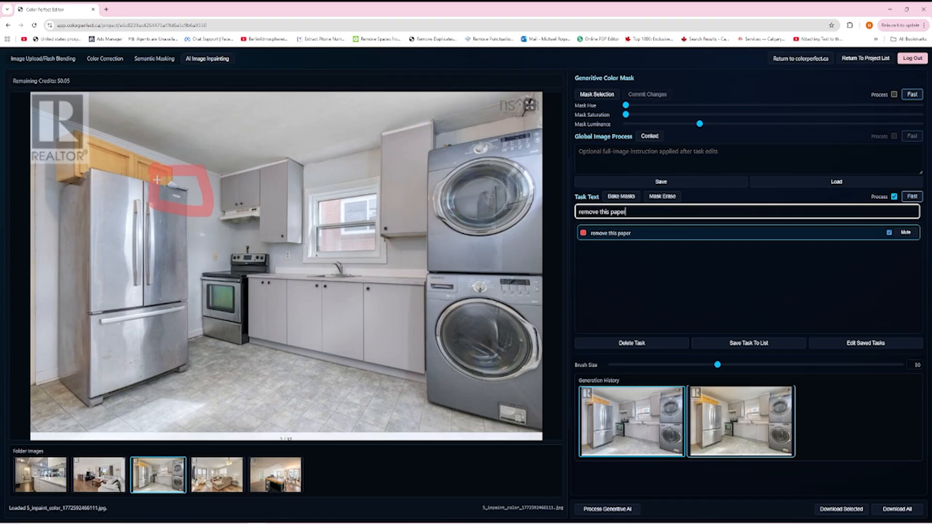
click(611, 509)
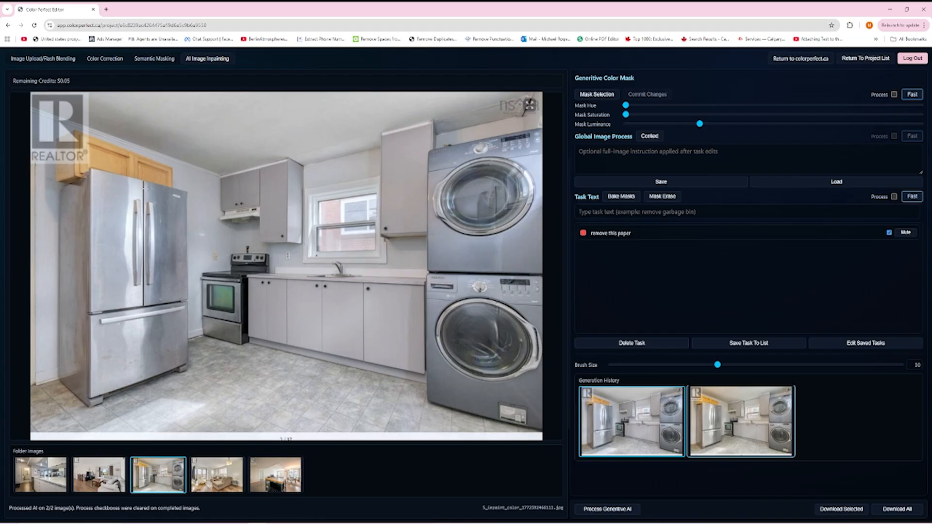
Step: Compare the two localized generations for the paper removal and leave the version without the paper selected
click(165, 188)
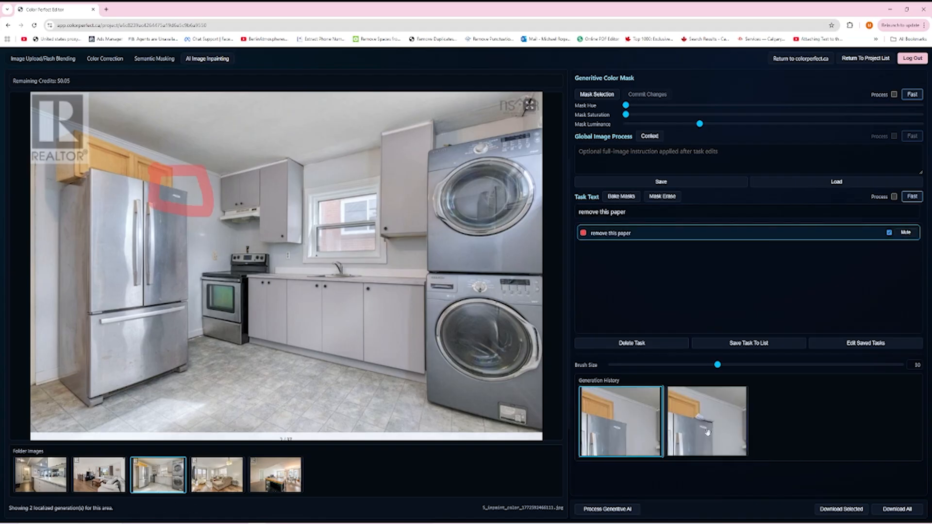
click(686, 424)
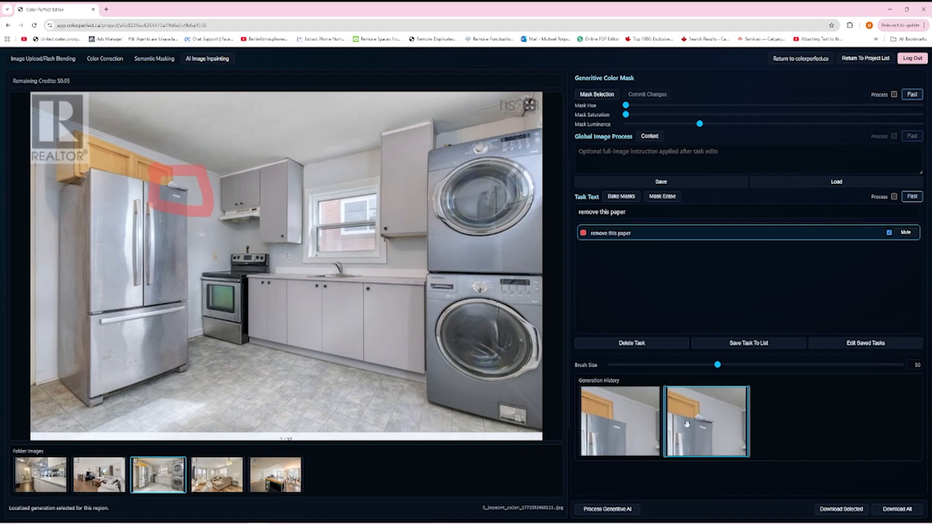
click(617, 424)
click(725, 429)
click(626, 422)
click(606, 458)
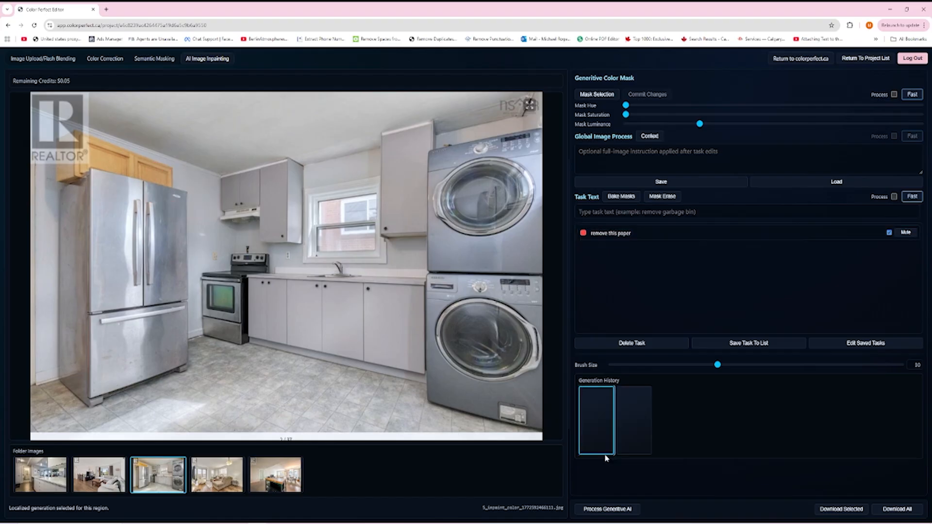
Step: Open living room photo 7.JPG in Color Correction and mask its ceiling with the White swatch at threshold 3
click(217, 474)
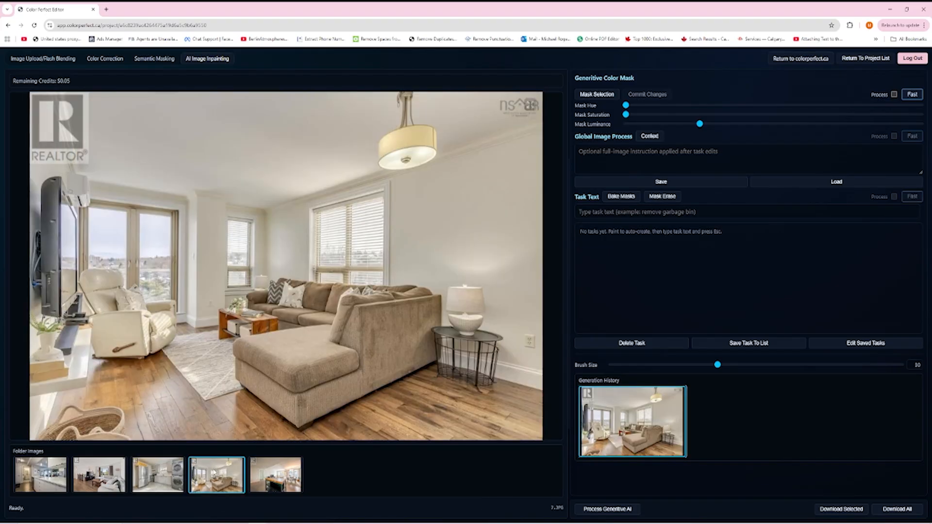
click(105, 58)
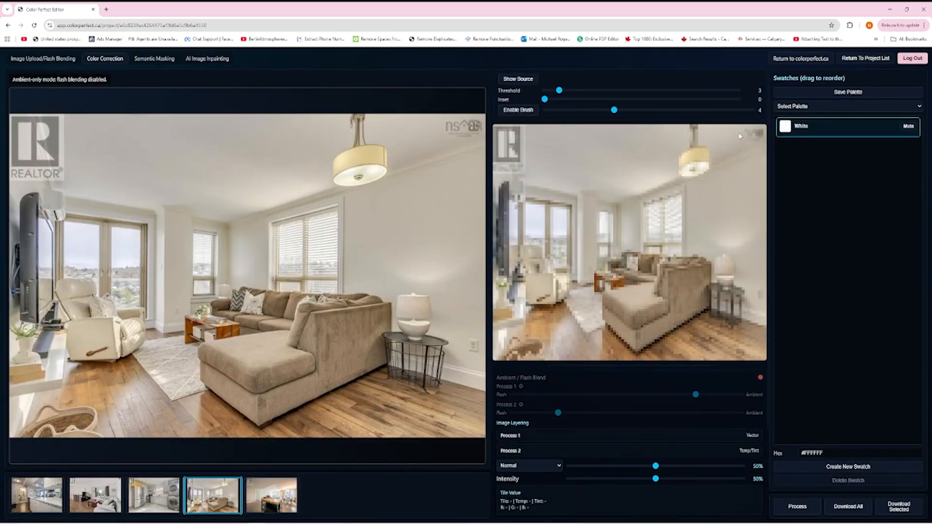
click(743, 133)
click(598, 183)
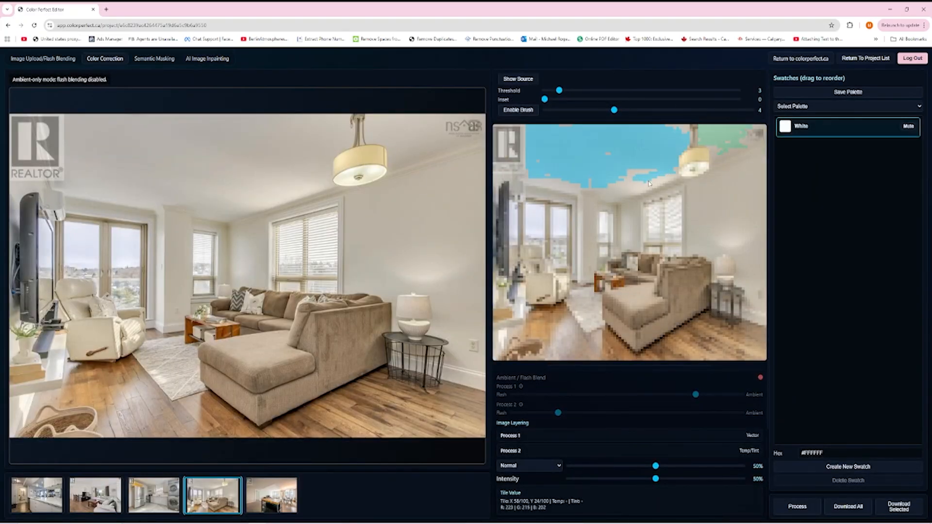
Step: Create a second swatch and mask the living room walls with it at threshold 2
click(848, 467)
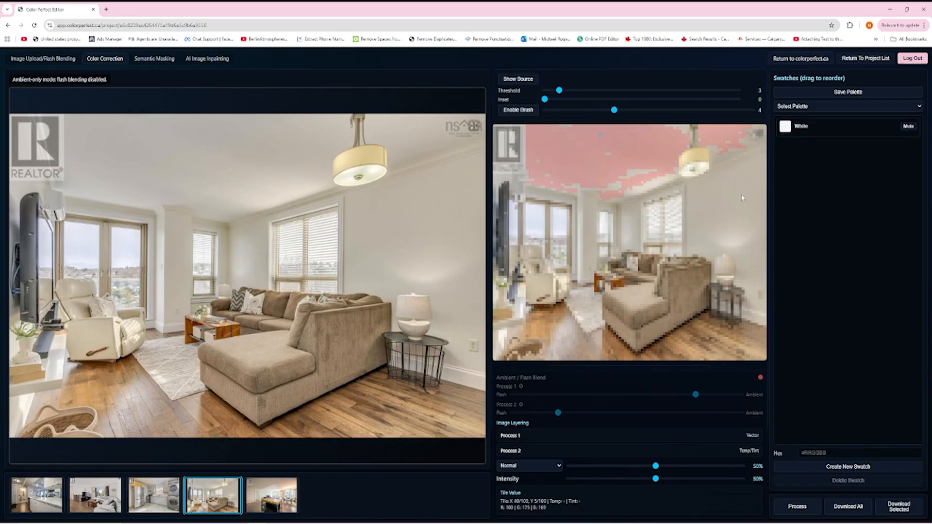
drag(559, 91, 554, 90)
click(694, 206)
click(762, 271)
click(732, 250)
click(705, 243)
click(734, 241)
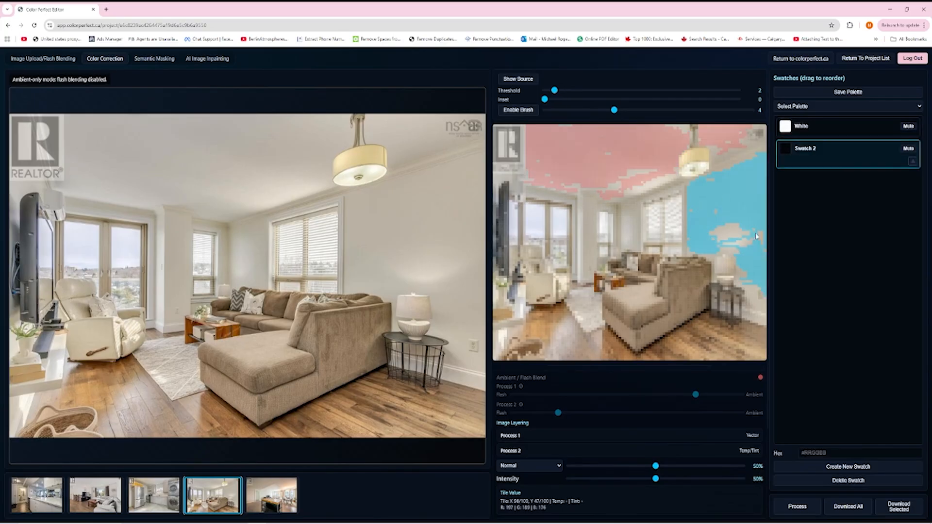
click(722, 240)
click(732, 237)
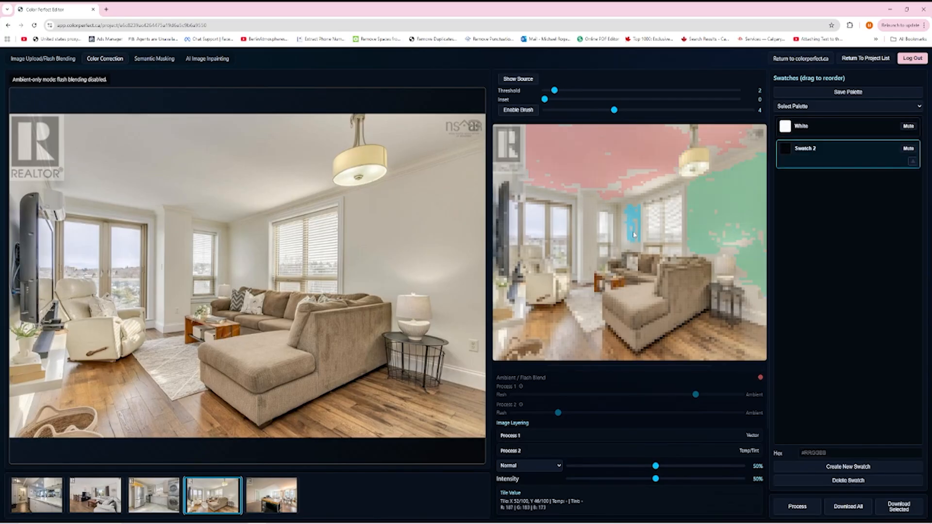
click(591, 219)
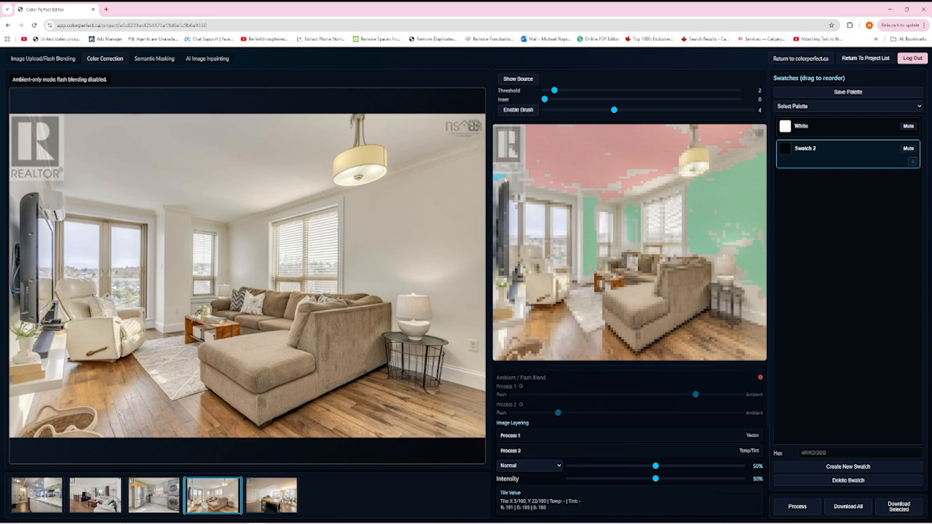
click(487, 194)
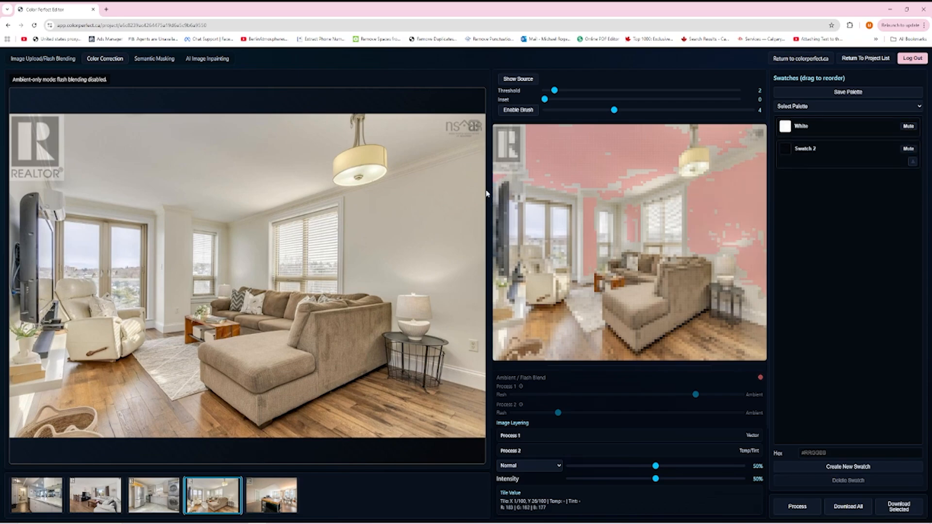
Step: Process the color correction of the living room photo and compare the result with the source
click(800, 510)
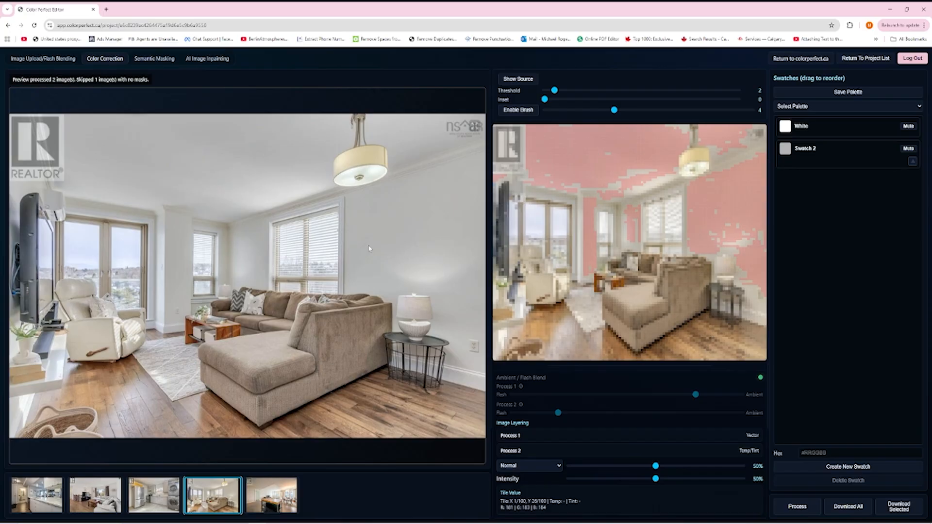
click(523, 80)
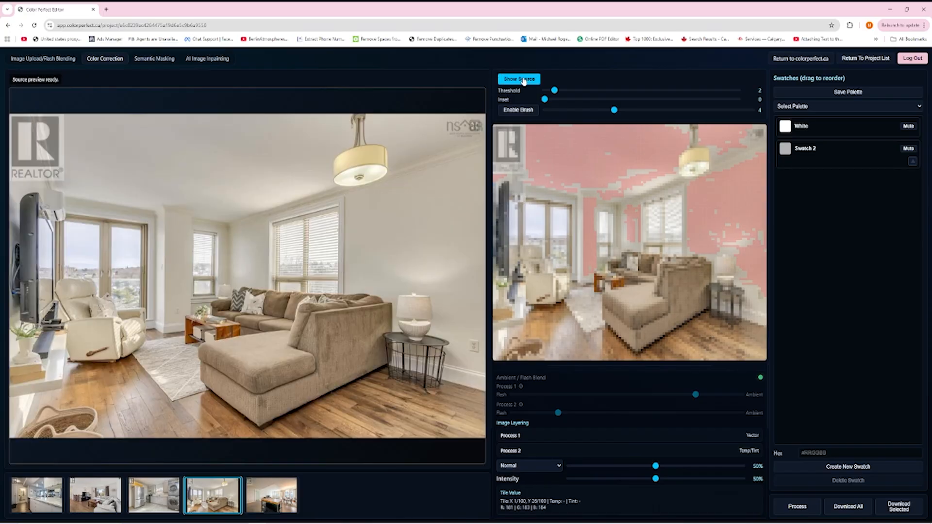
click(524, 81)
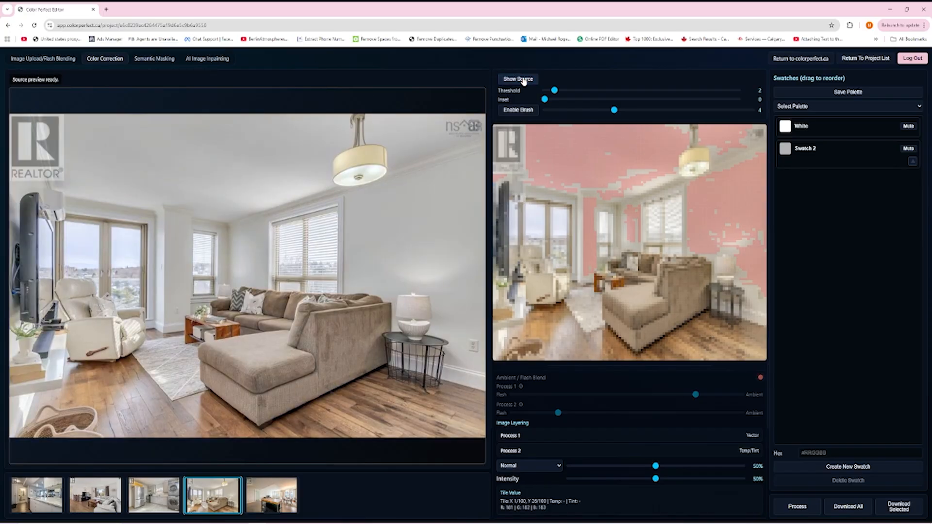
click(523, 81)
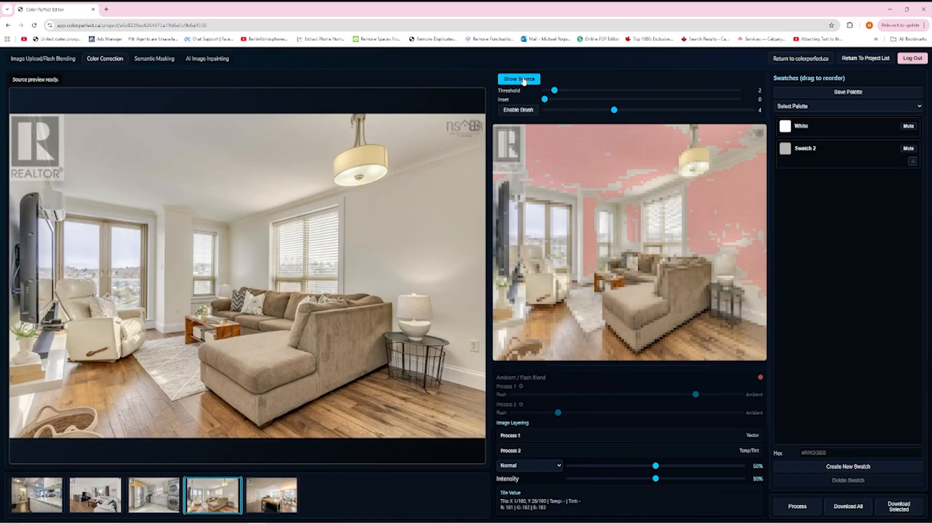
click(523, 81)
click(523, 81)
click(523, 81)
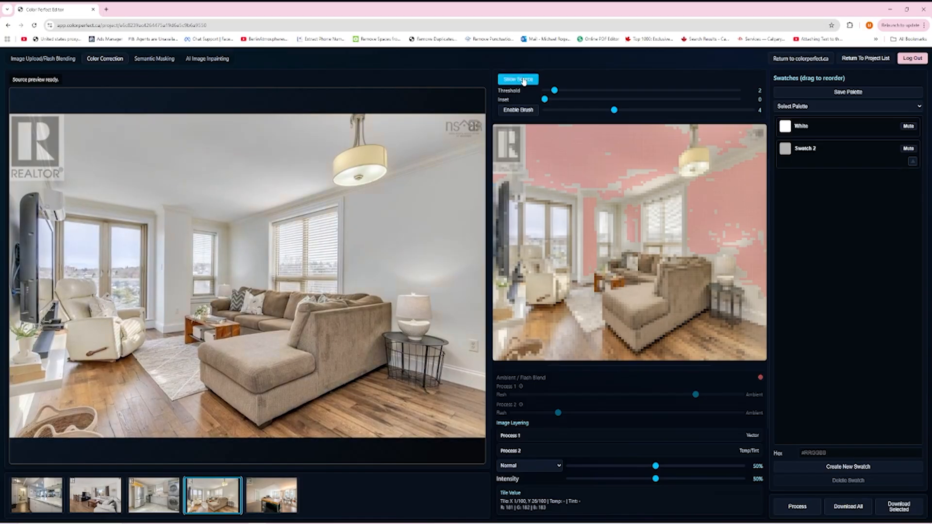
click(523, 81)
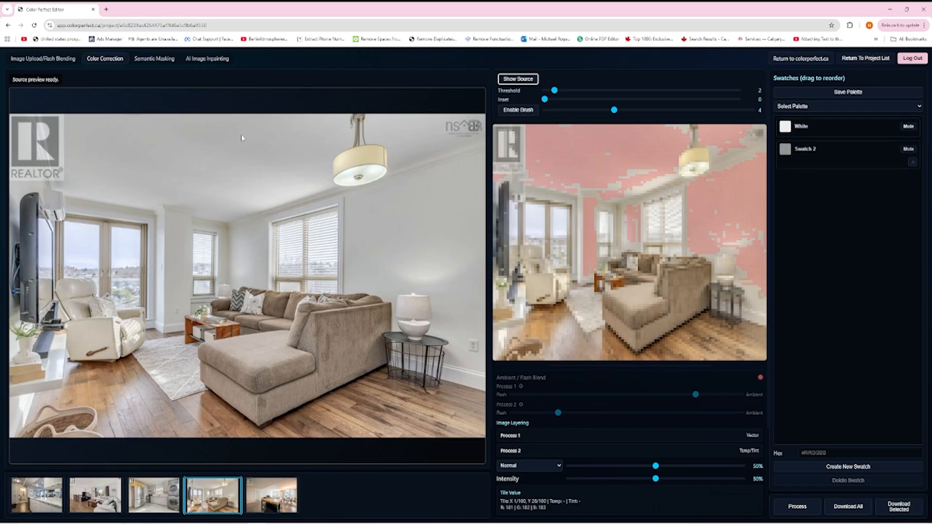
Step: In AI Image Inpainting, mask the coffee table area with the task "remove the plant and make the book red"
click(214, 60)
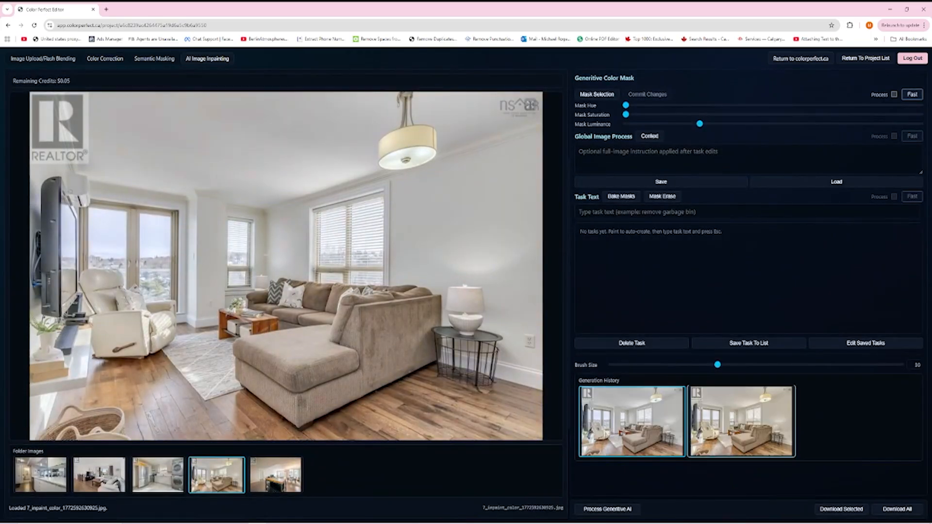
mouse_move(214, 290)
mouse_down()
mouse_move(212, 329)
mouse_move(267, 335)
mouse_move(265, 295)
mouse_move(216, 291)
mouse_up()
text(remove the plan a)
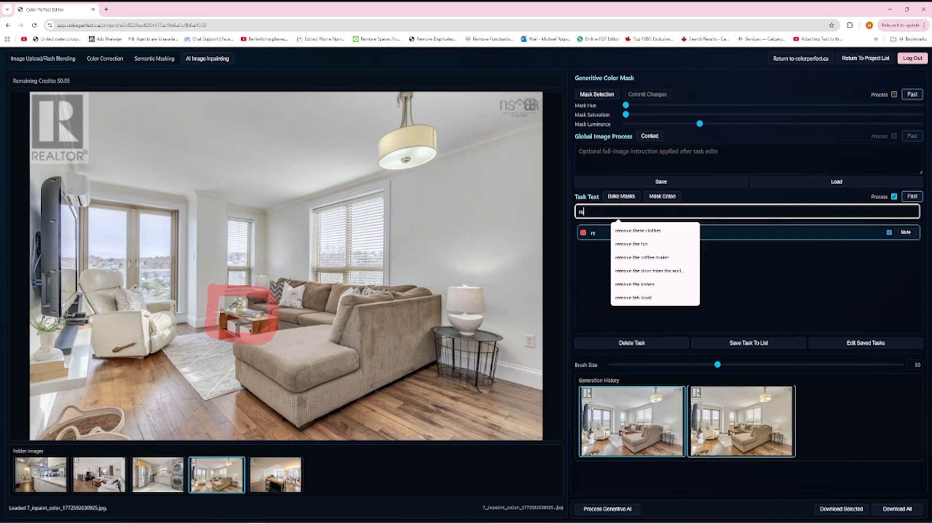
key(BackSpace)
key(BackSpace)
text(t and the boo)
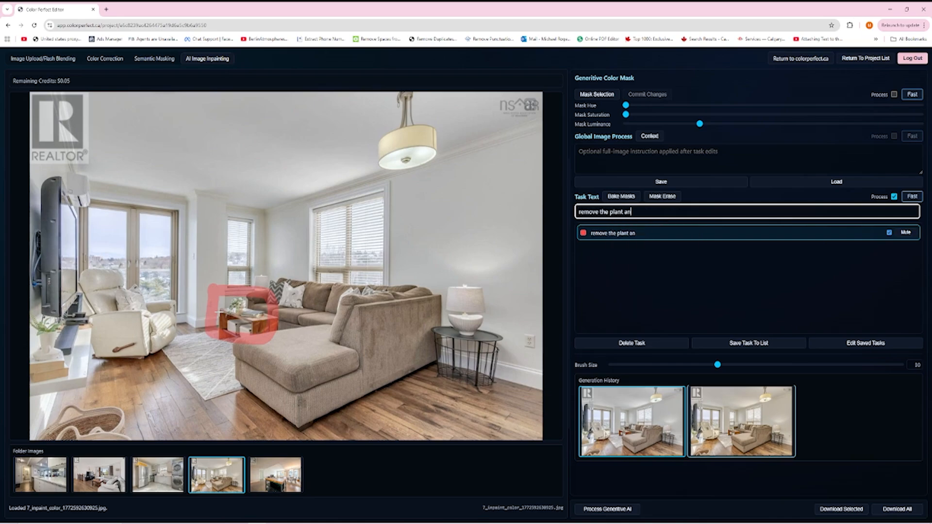
key(BackSpace)
key(BackSpace)
key(BackSpace)
key(BackSpace)
key(BackSpace)
key(BackSpace)
text(make the book red)
key(Return)
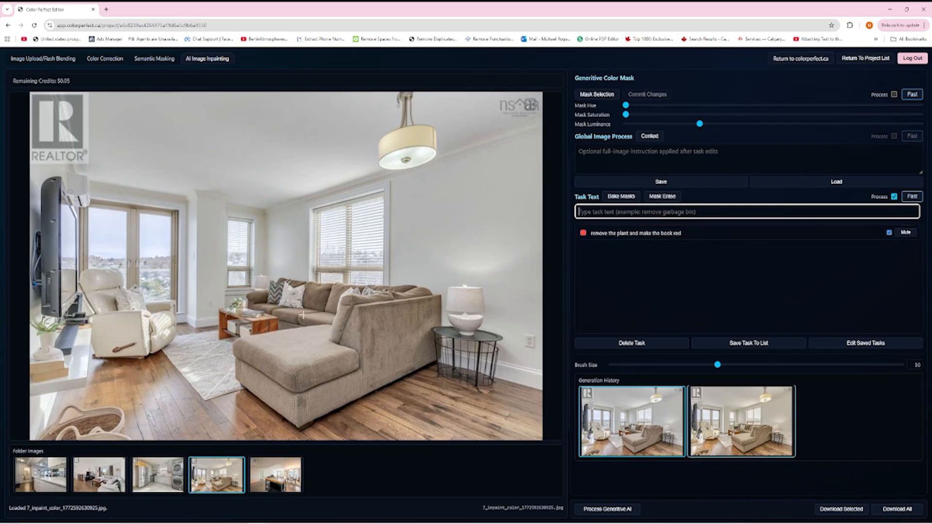
Step: Mask the table lamp beside the sofa with the task "make the lamp red" and process both tasks with generative AI
mouse_move(433, 267)
mouse_down()
mouse_move(437, 347)
mouse_move(505, 291)
mouse_move(429, 272)
mouse_up()
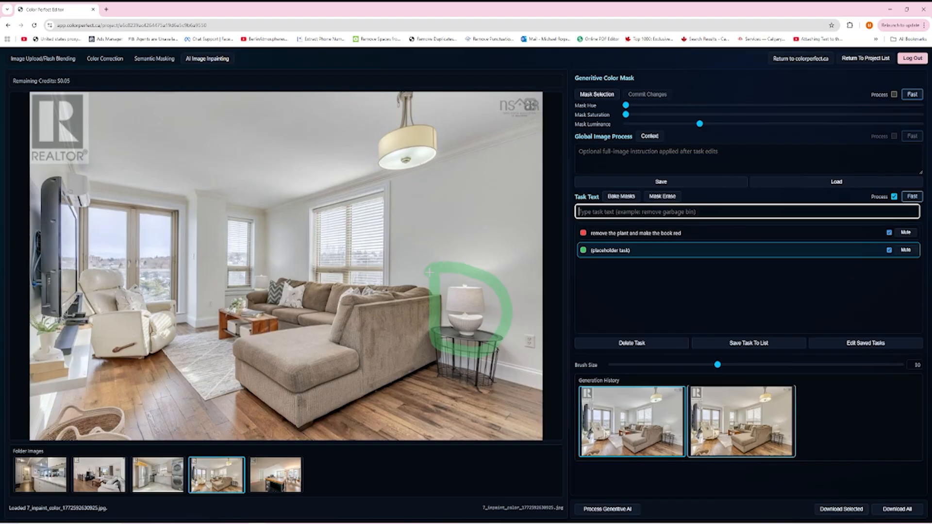
text(make the lamp red)
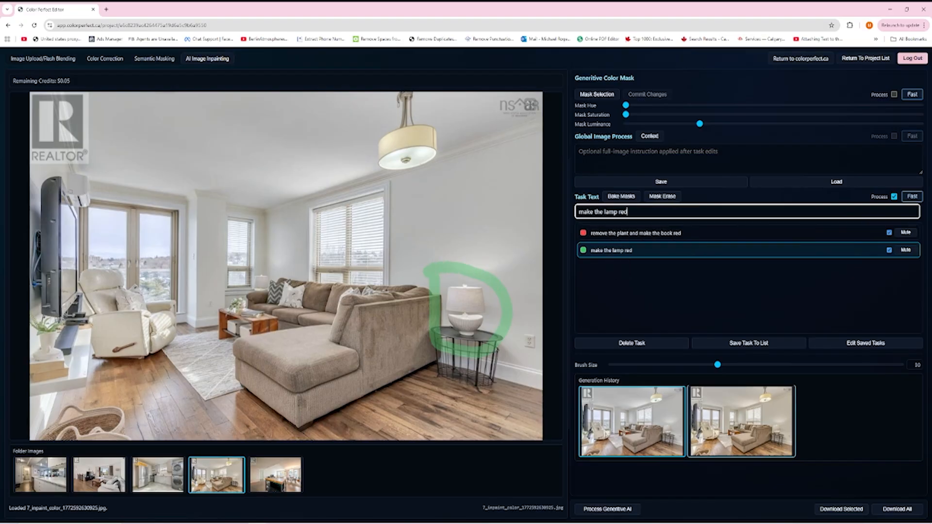
key(Return)
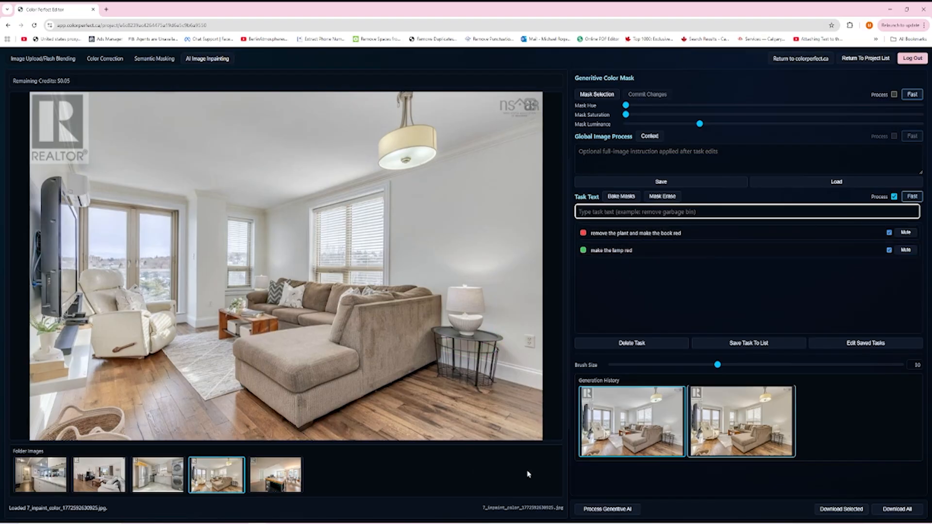
click(608, 509)
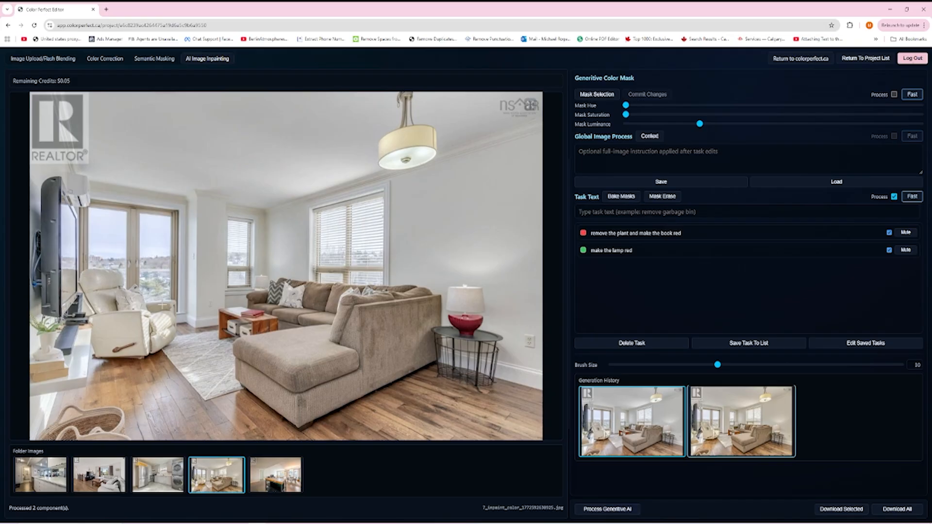
Step: Change the coffee table task to "remove the plant and make the book blue"
click(700, 238)
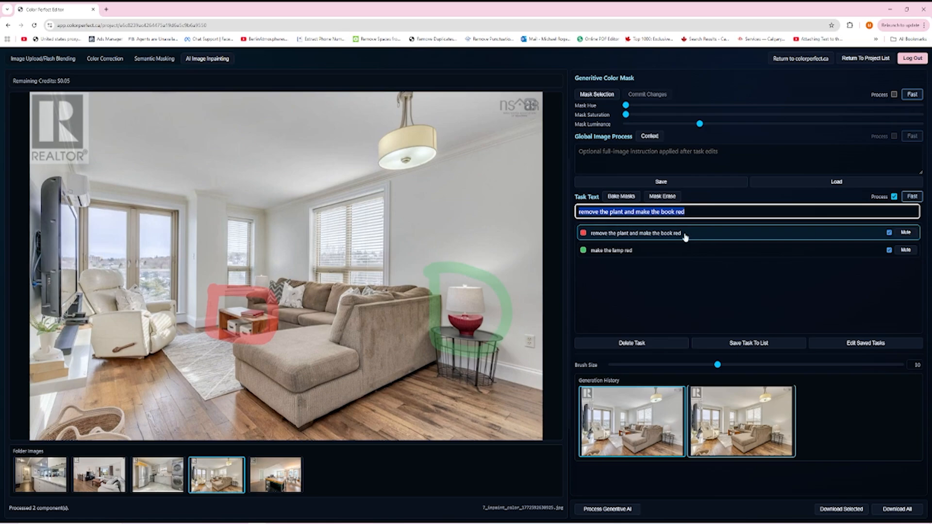
click(691, 212)
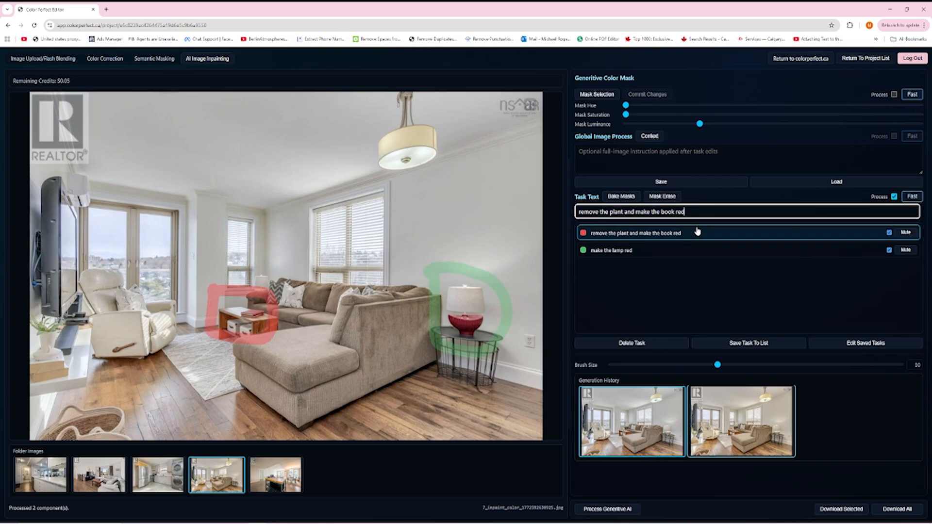
key(BackSpace)
key(BackSpace)
key(BackSpace)
text(blue)
key(Return)
Step: Change the lamp task to "make the lamp blue" and process both tasks with generative AI
click(659, 250)
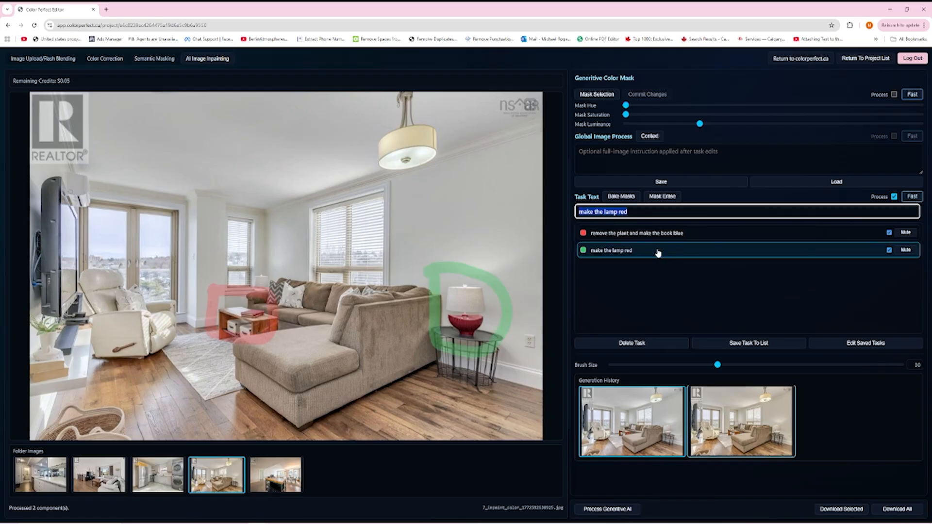
click(657, 210)
key(BackSpace)
key(BackSpace)
key(BackSpace)
text(blue)
click(662, 505)
click(611, 508)
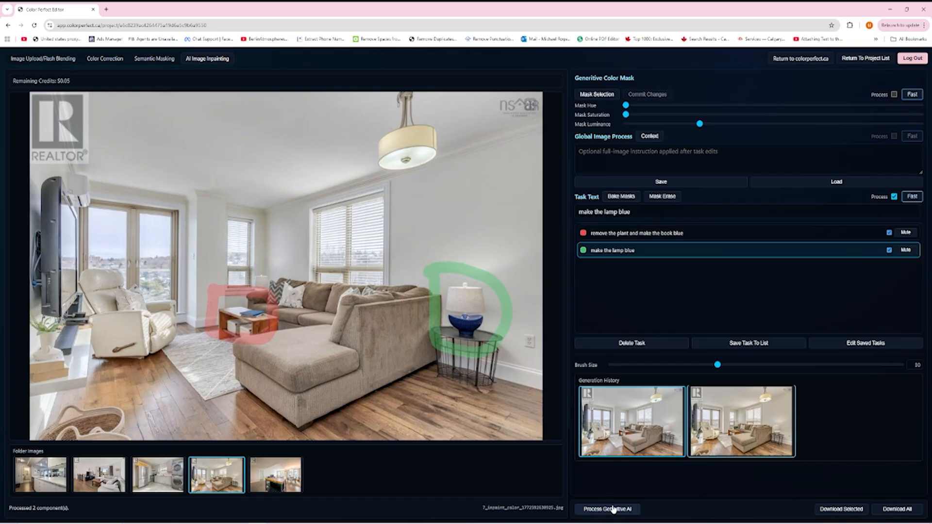
Step: Change the coffee table task to "remove the plant and make the book yellow"
click(695, 234)
click(699, 211)
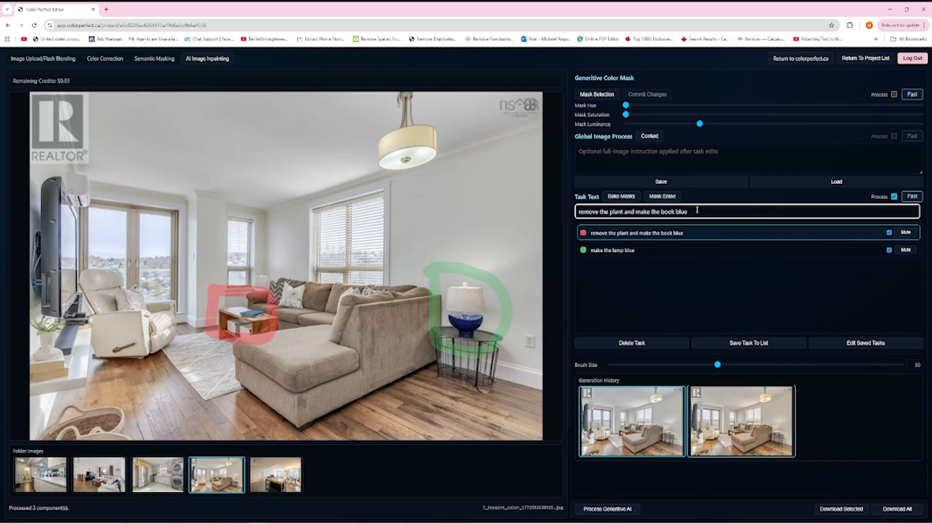
key(BackSpace)
key(BackSpace)
key(BackSpace)
key(BackSpace)
text(p)
key(BackSpace)
text(yellow)
Step: Change the lamp task to "make the lamp green" and process both tasks with generative AI
click(651, 251)
click(647, 214)
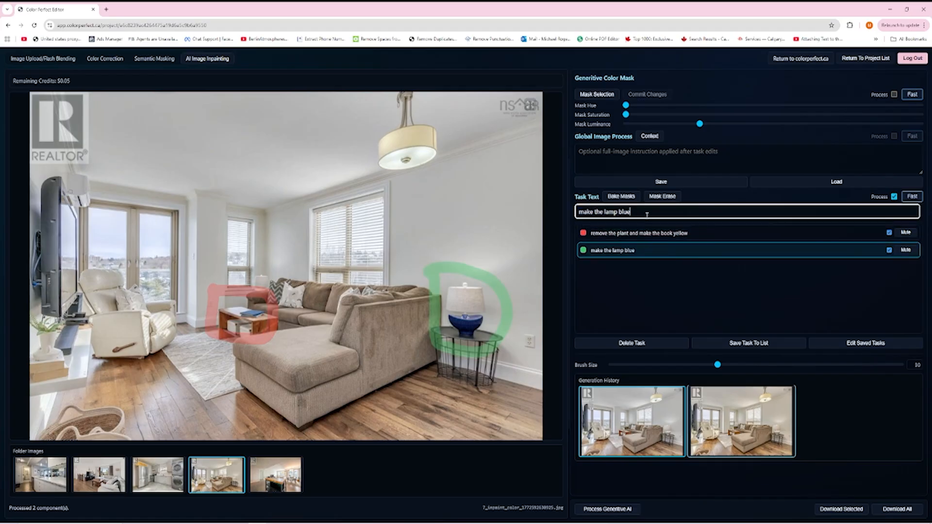
key(BackSpace)
key(BackSpace)
key(BackSpace)
key(BackSpace)
text(green)
click(608, 508)
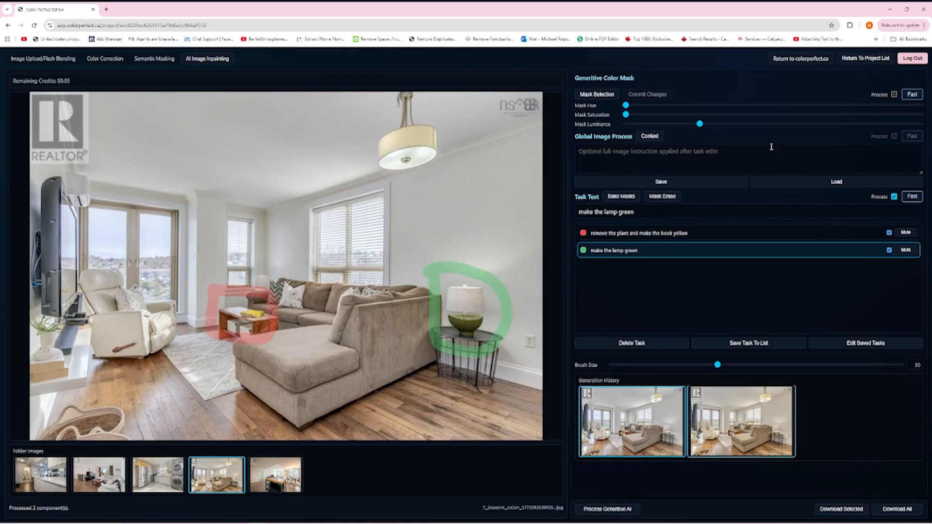
Step: Compare the localized generations of the lamp and the coffee table, leaving the blue book and the green lamp selected
click(695, 290)
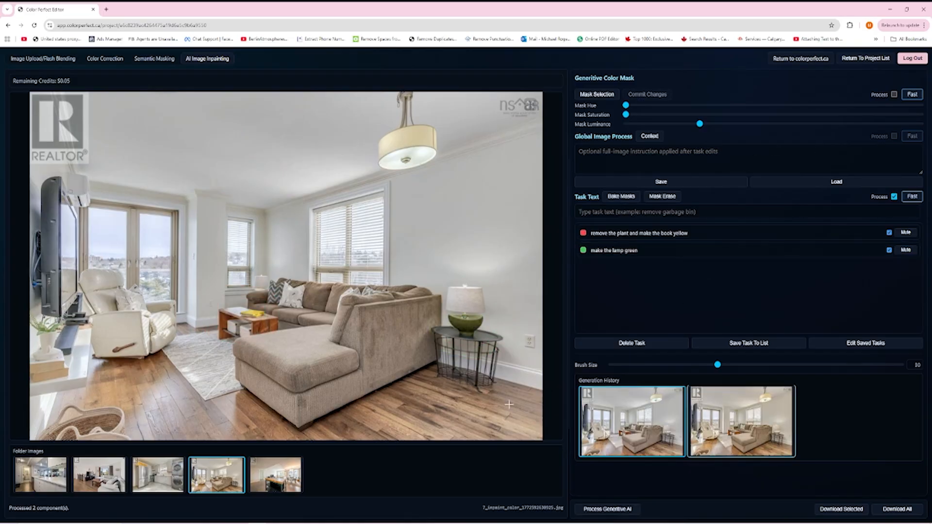
click(475, 316)
click(685, 440)
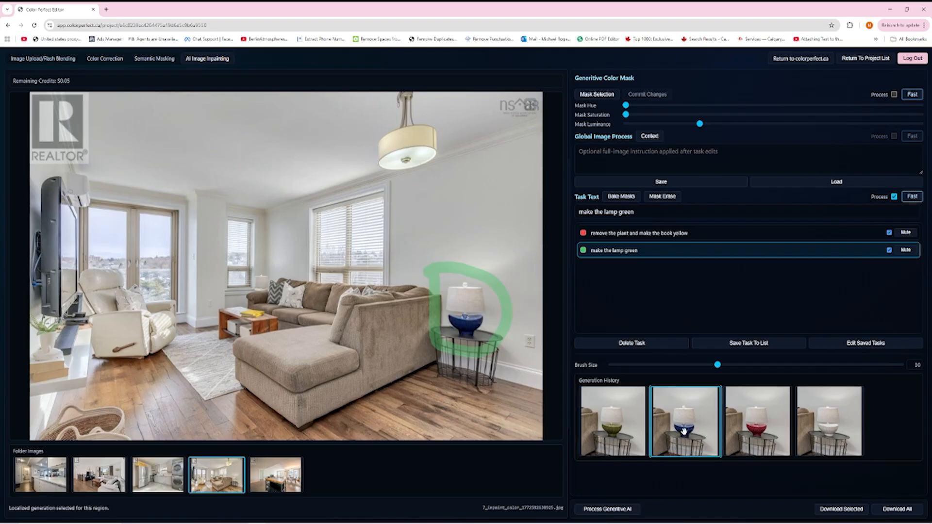
click(751, 418)
click(249, 316)
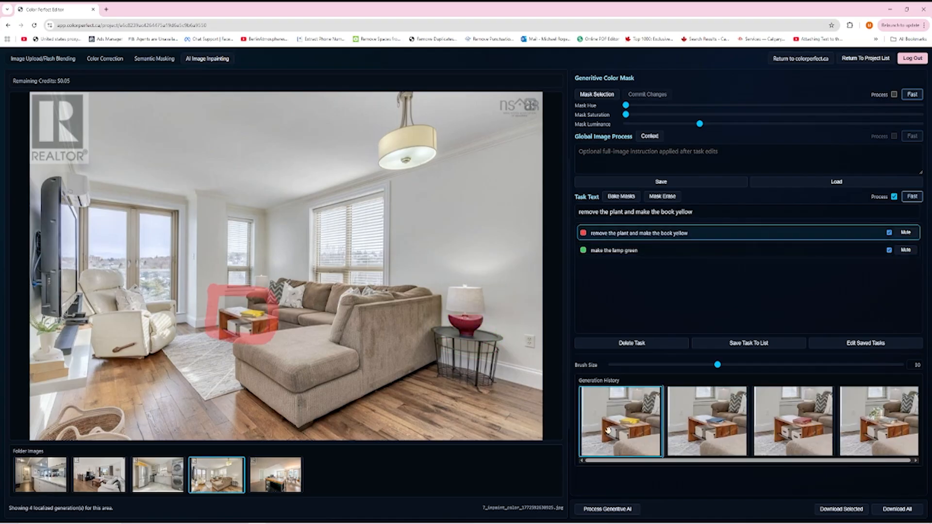
click(714, 428)
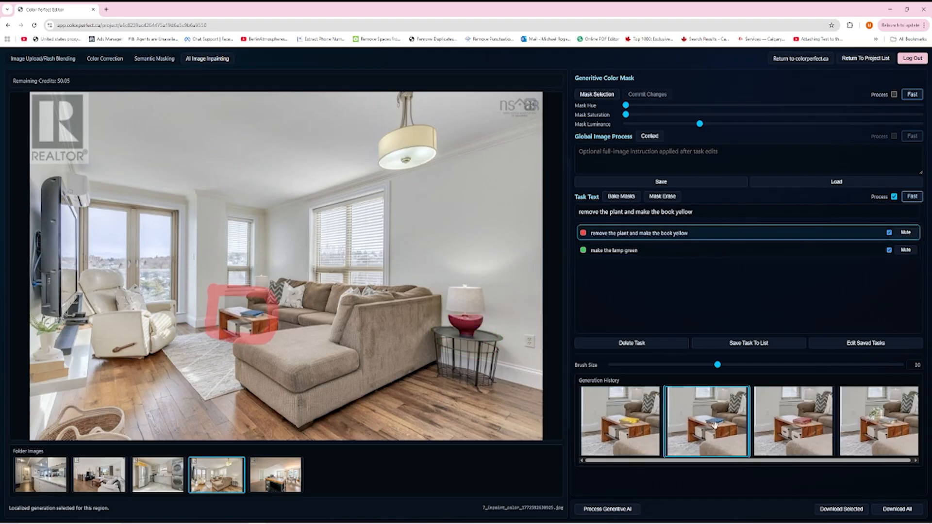
click(464, 326)
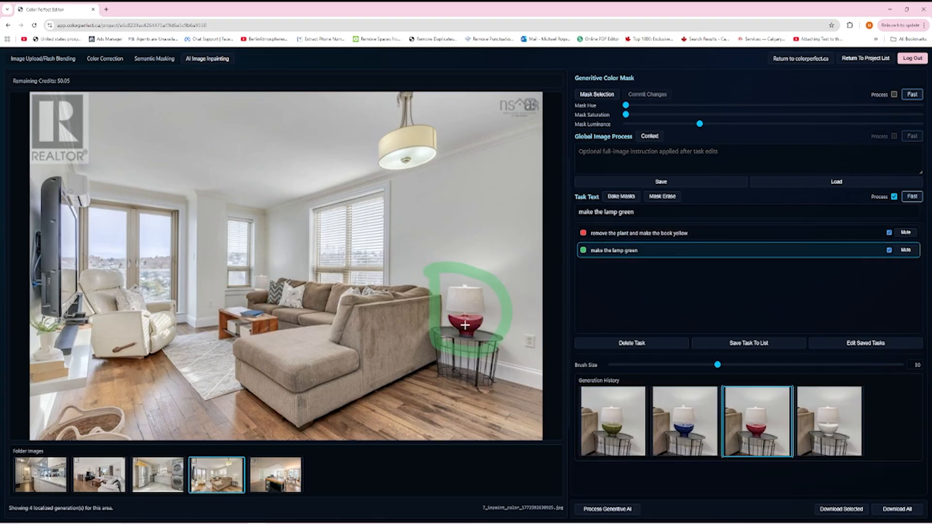
click(606, 420)
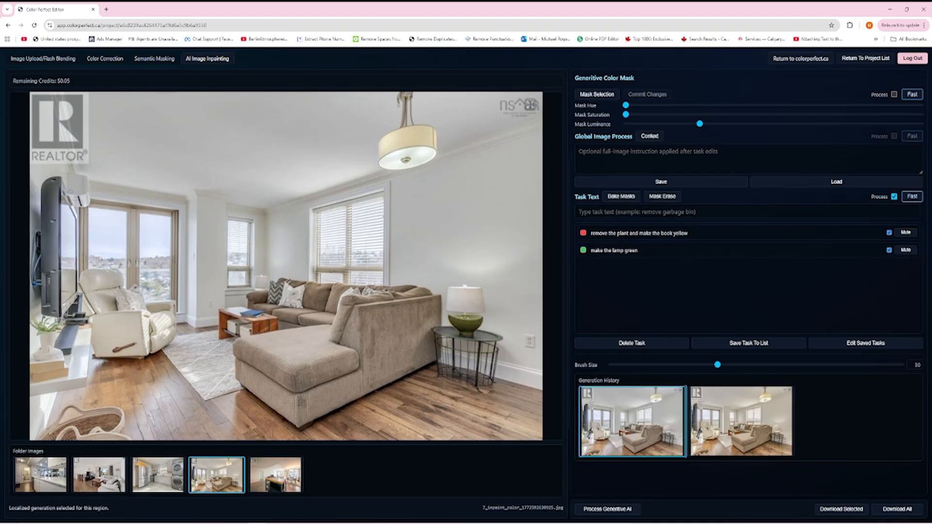
Step: Color-correct the kitchen island photo by masking its ceiling and walls with the White swatch (#FFFFFF) at threshold 4 and processing it
click(273, 477)
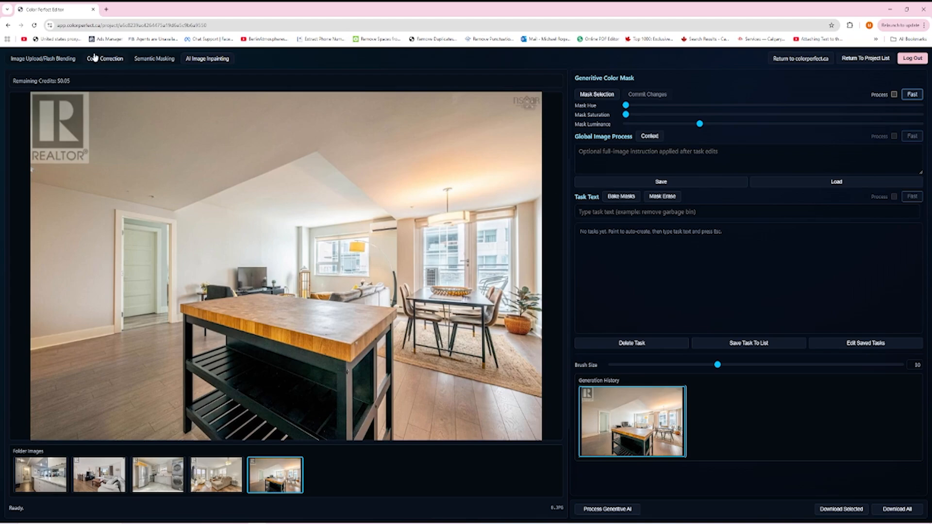
click(95, 58)
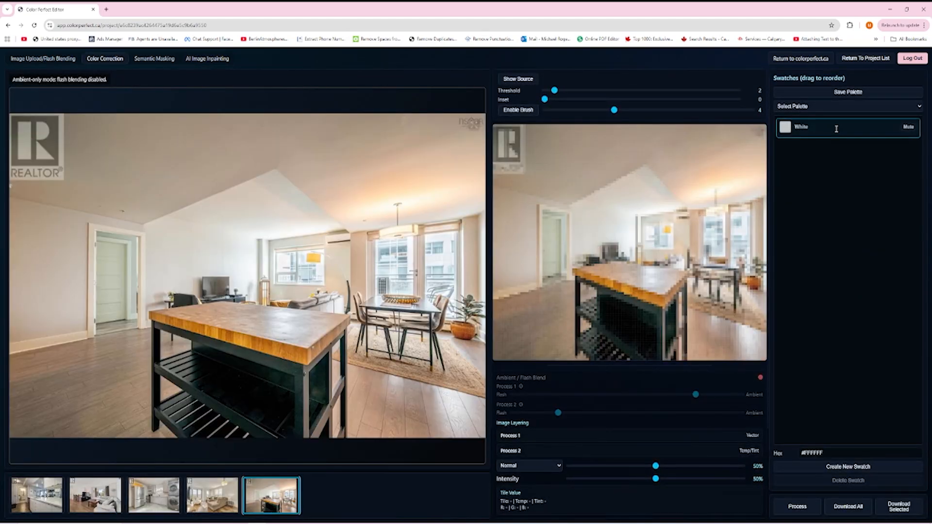
click(836, 129)
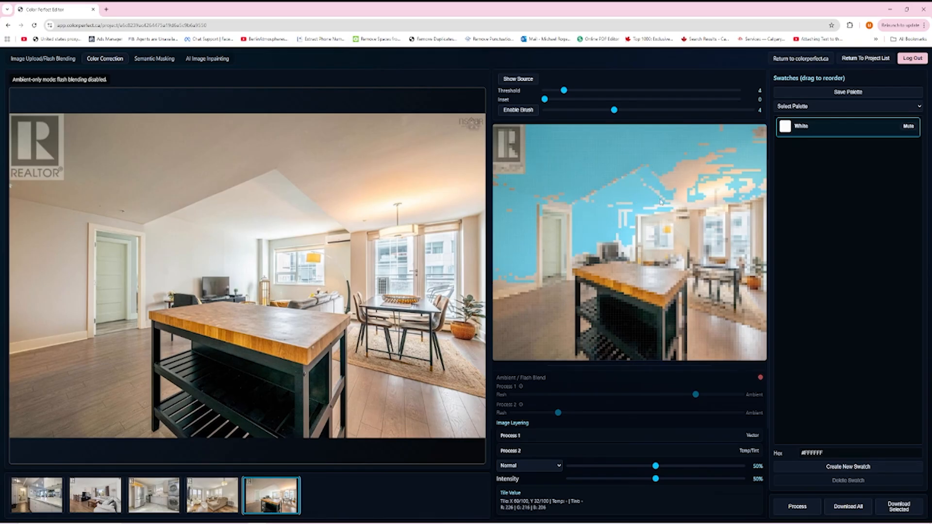
click(660, 201)
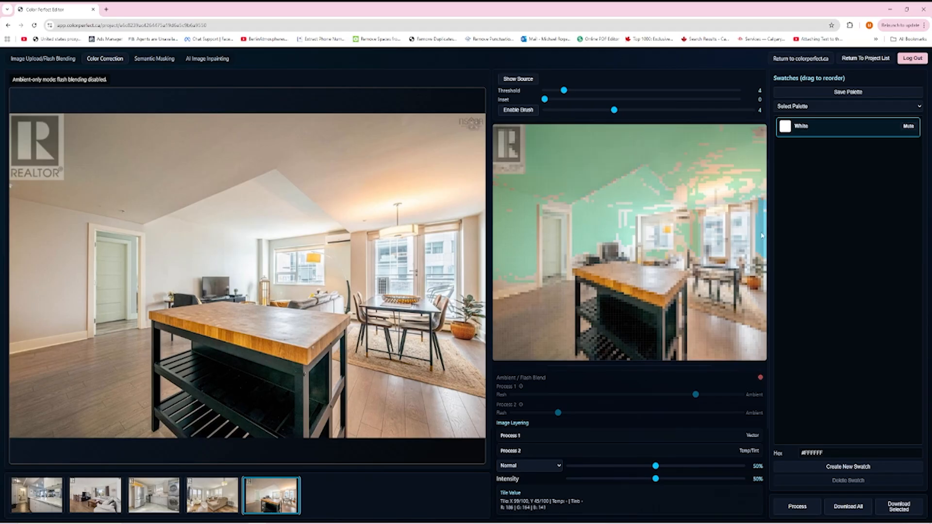
click(837, 127)
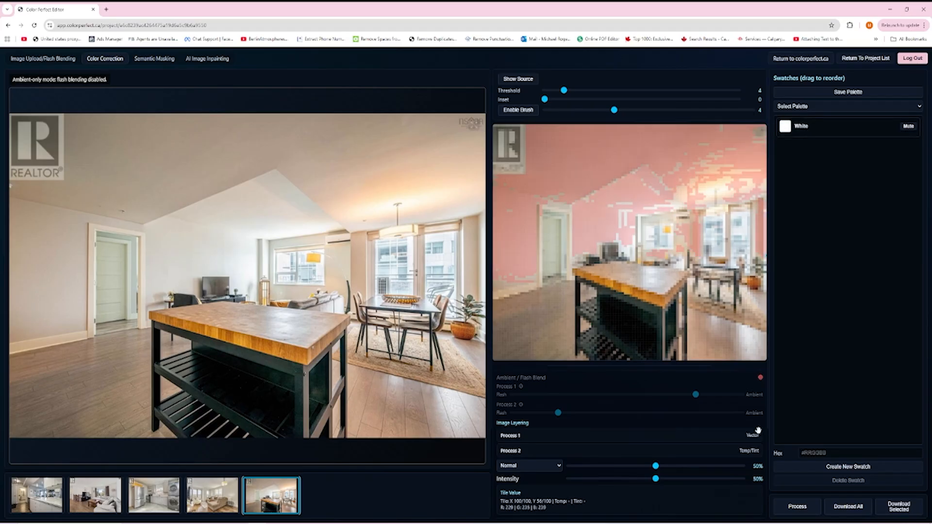
click(791, 505)
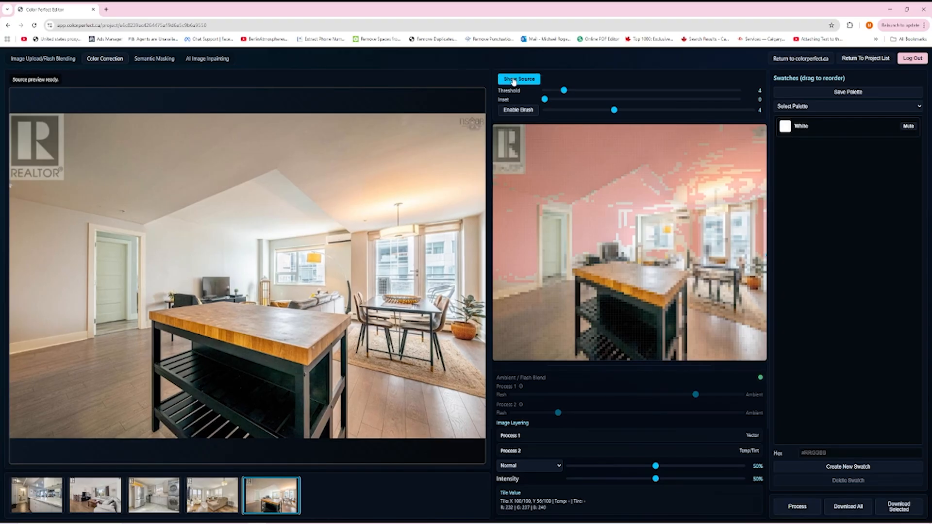
Step: Compare the color-corrected kitchen island photo with its source image
click(513, 82)
click(514, 81)
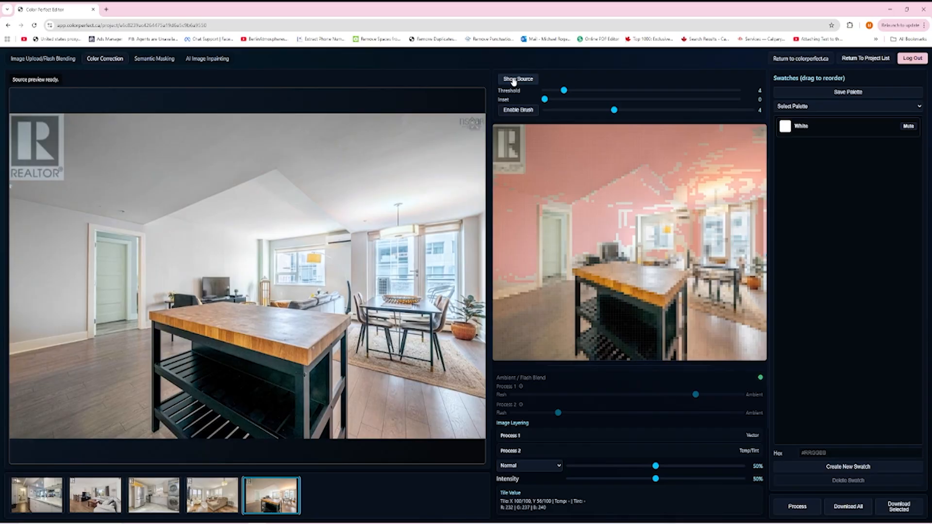
click(513, 81)
Step: For AI inpainting, outline the area around the wooden island top and add the task "put a plate of cookies there"
click(200, 60)
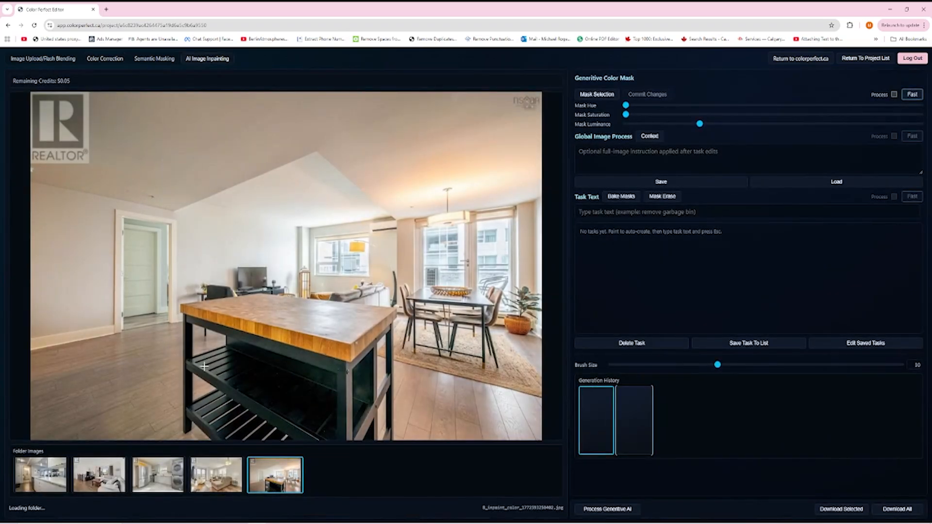
mouse_move(246, 271)
mouse_down()
mouse_move(243, 332)
mouse_move(268, 351)
mouse_move(343, 355)
mouse_move(344, 307)
mouse_move(331, 268)
mouse_move(255, 268)
mouse_move(239, 293)
mouse_up()
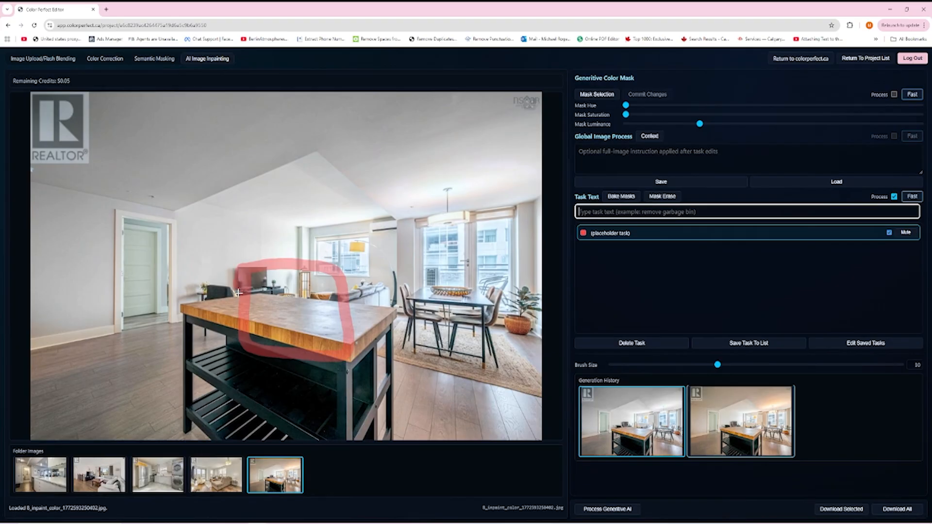
text(put a plate of)
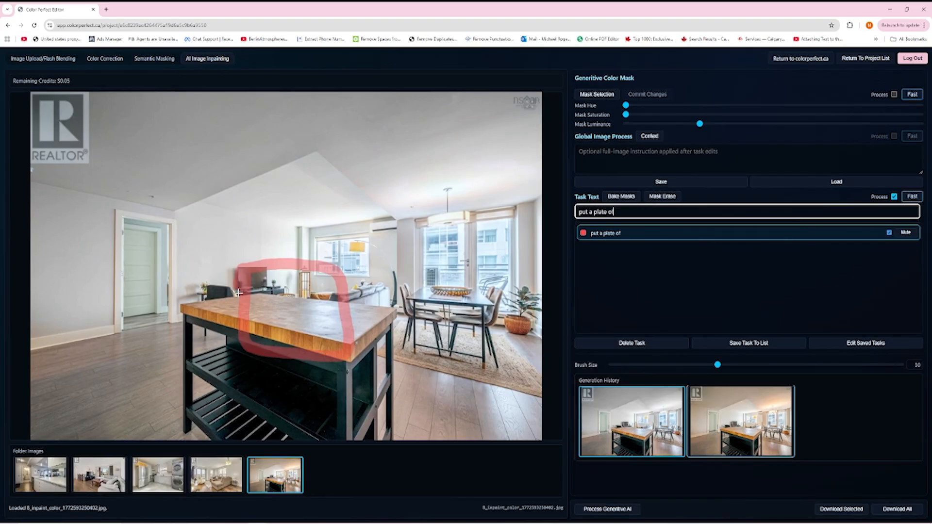
text( cookies there)
Step: Set the global image instruction to "make it early evening and put christmas decorations around" and process it with the cookie task using generative AI
click(606, 160)
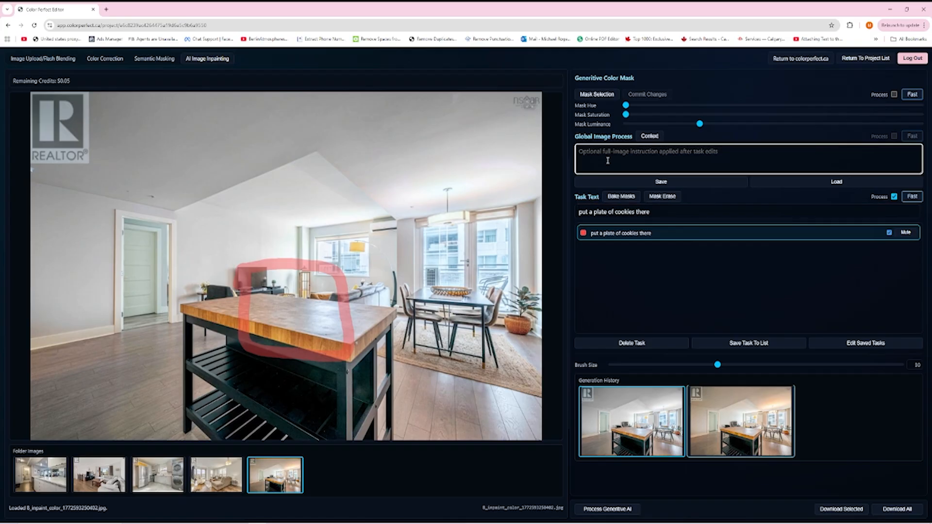
text(make it early e)
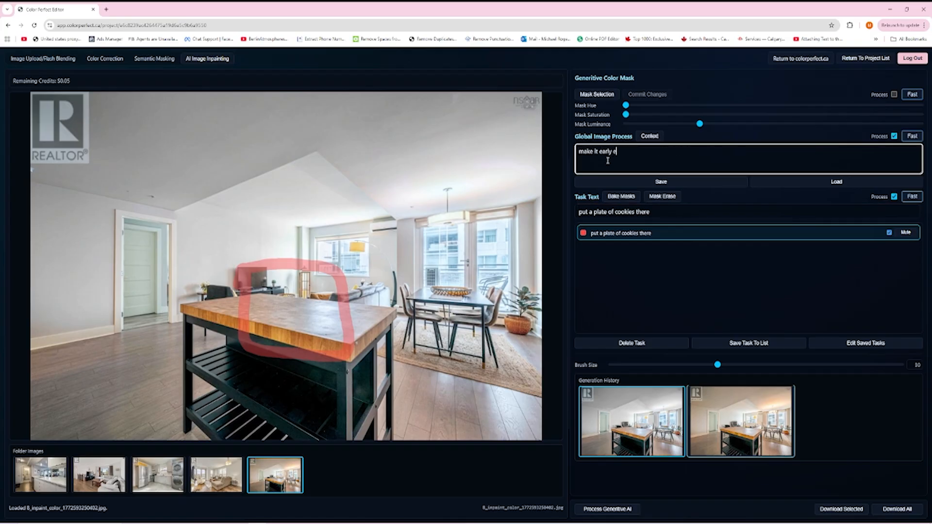
text(vening and put christmas decorations around)
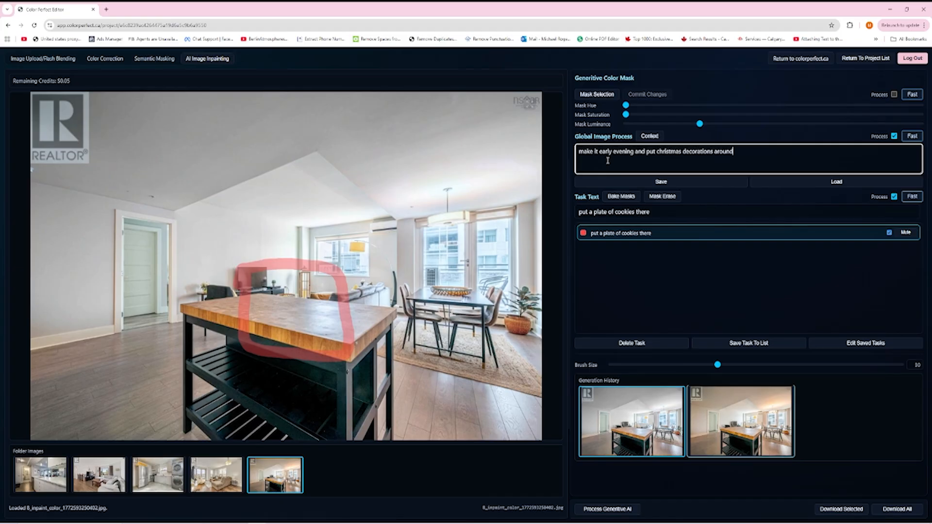
click(608, 510)
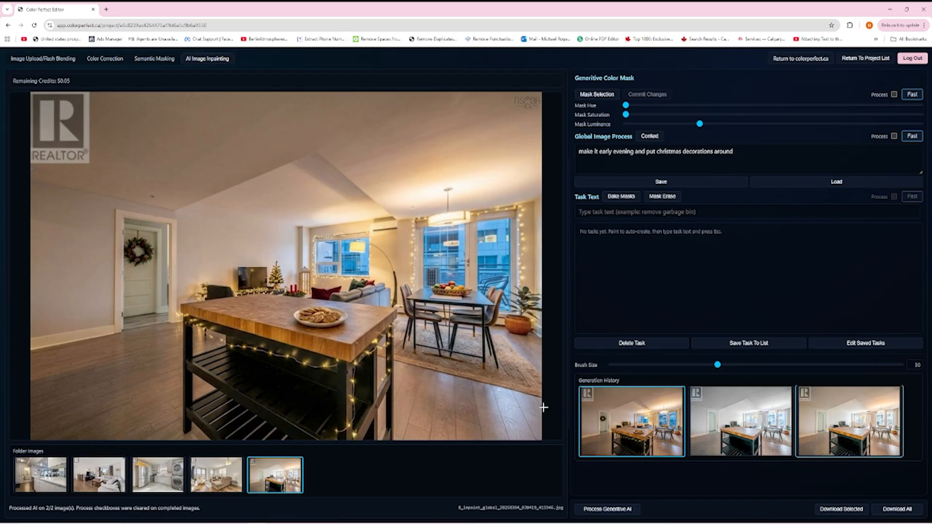
Step: Compare the original kitchen island photo with the decorated evening generation, leaving the decorated version selected
click(851, 427)
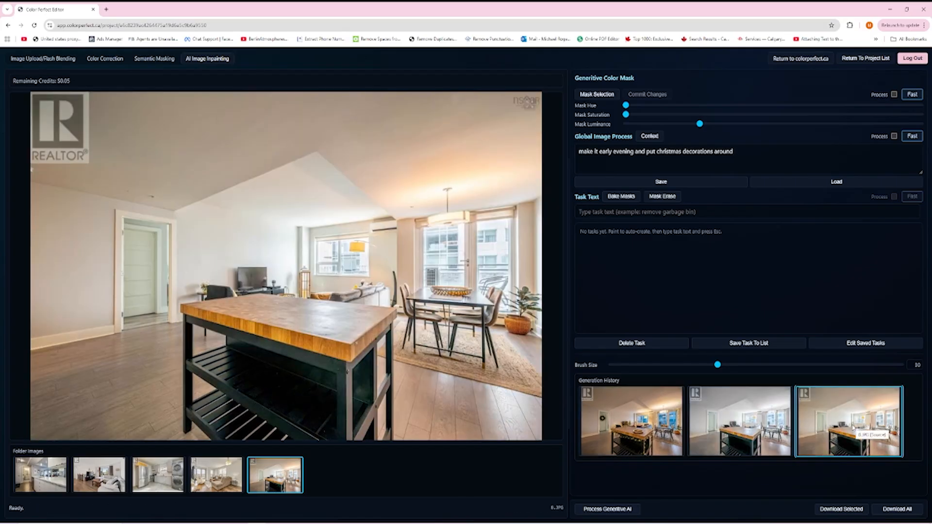
click(626, 413)
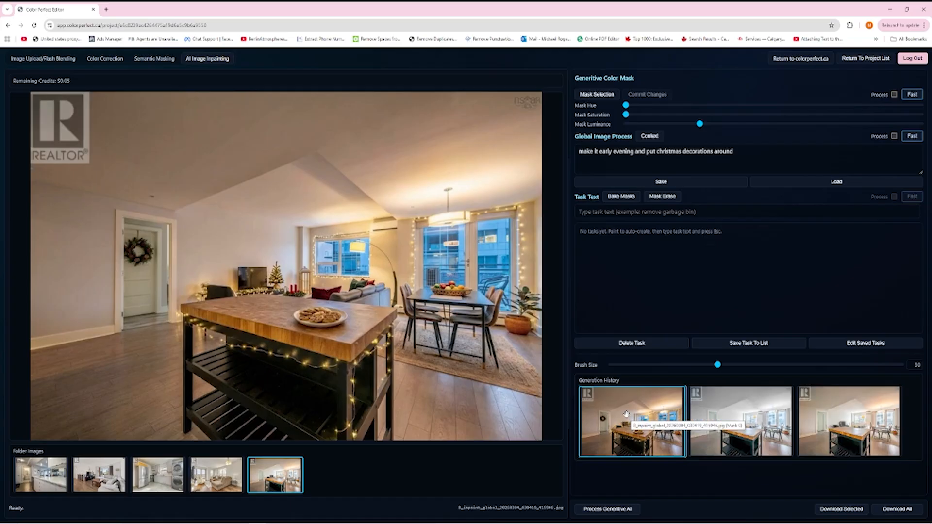